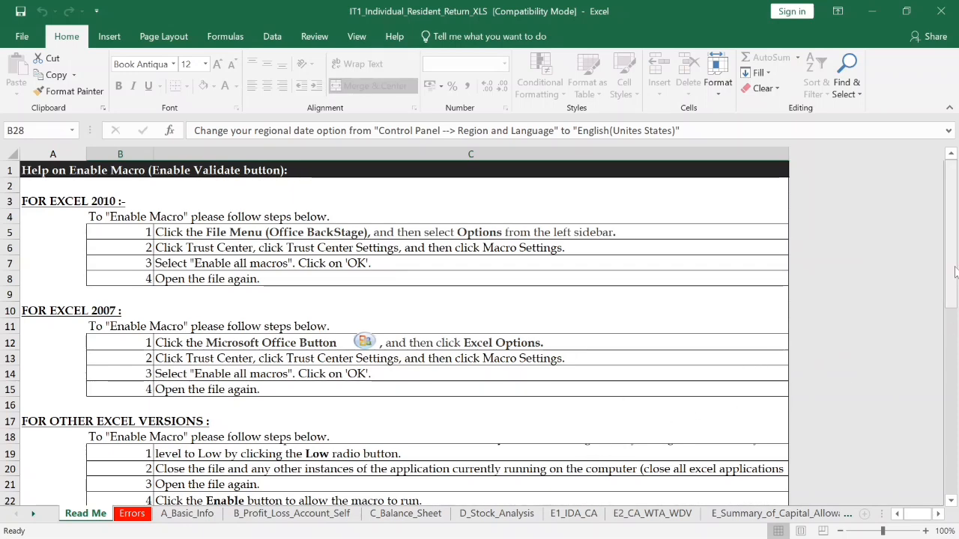
- Scroll down the Read Me sheet to the notes on field colours, date setting and validation
{"action": "left_click_drag", "start_coordinate": [955, 271], "coordinate": [955, 468]}
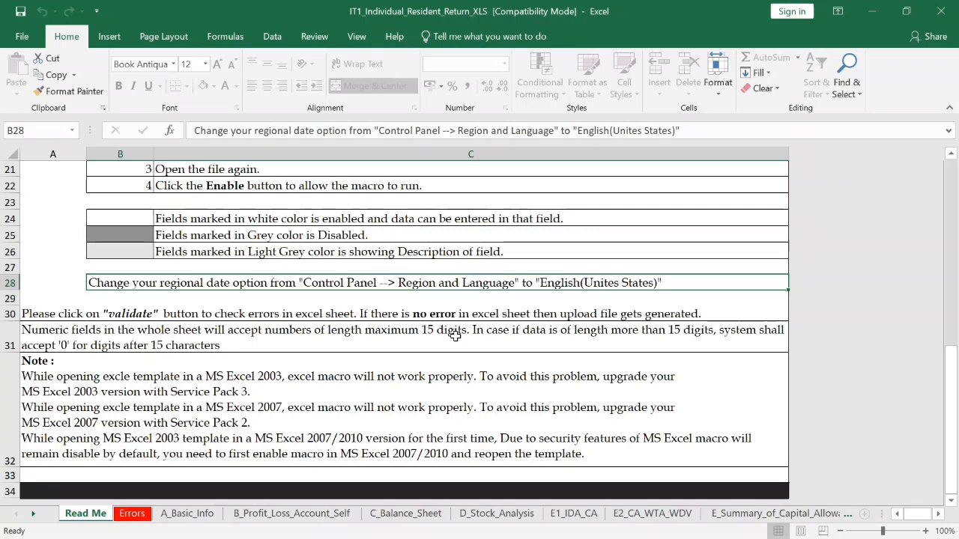
- Switch to the Errors sheet and view its empty Sr. No., Section Name, Field and Error Description table
{"action": "left_click", "coordinate": [133, 515]}
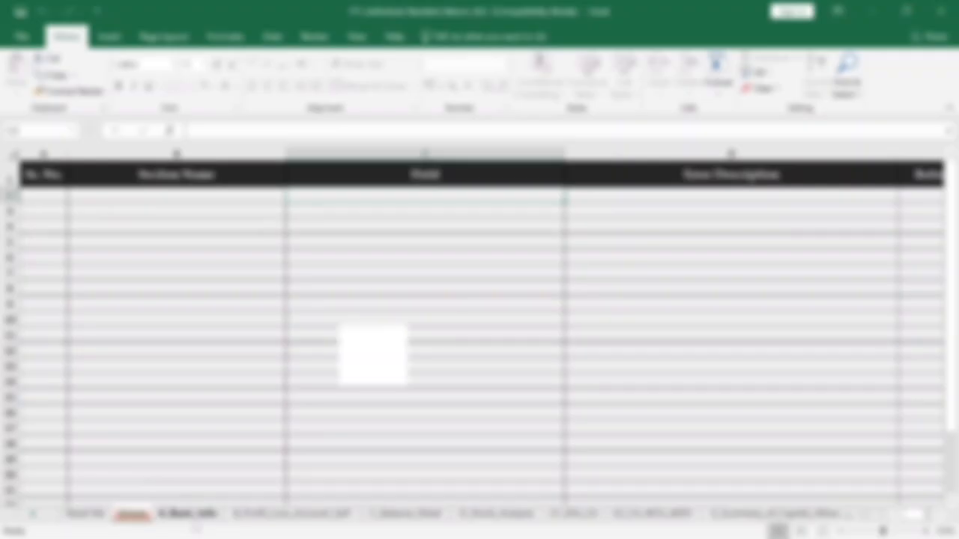
- On A_Basic_Info, select the PIN field B3 and retype the PIN's trailing characters
{"action": "left_click", "coordinate": [187, 514]}
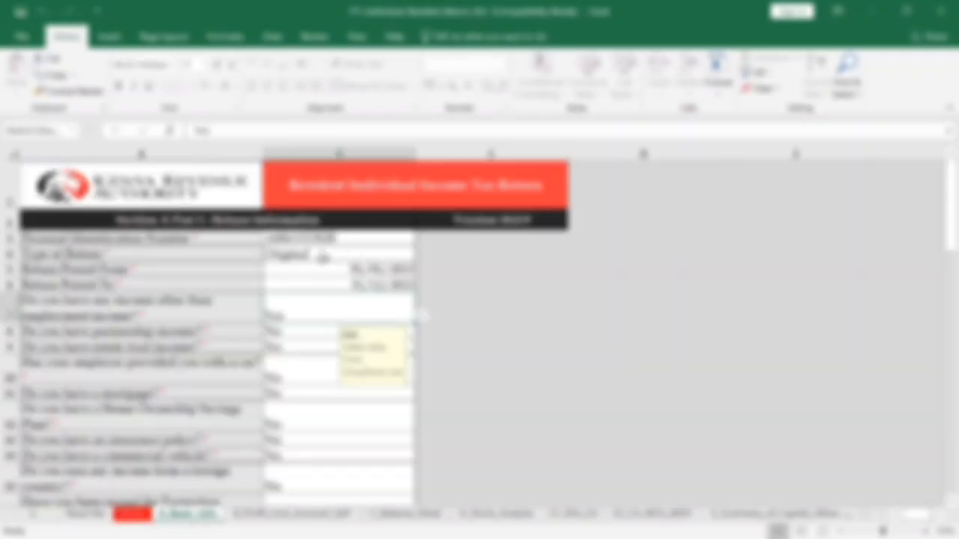
{"action": "left_click", "coordinate": [303, 238]}
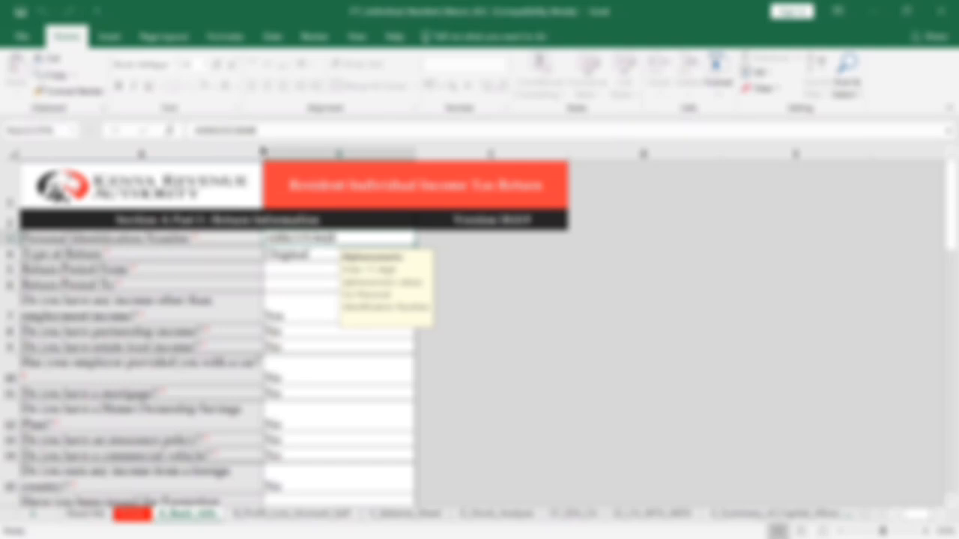
{"action": "left_click_drag", "start_coordinate": [239, 130], "coordinate": [260, 131]}
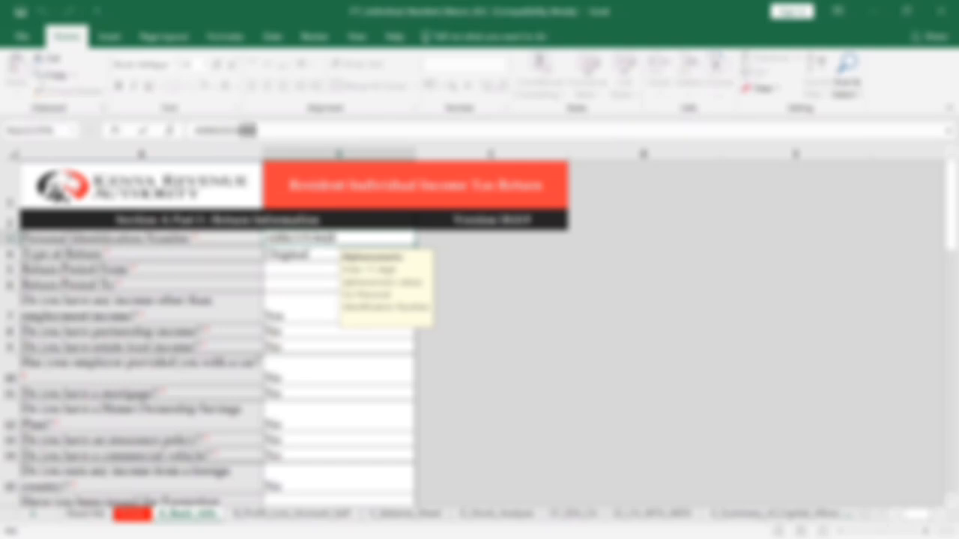
{"action": "left_click", "coordinate": [239, 130]}
{"action": "key", "text": "BackSpace"}
{"action": "key", "text": "BackSpace"}
{"action": "key", "text": "BackSpace"}
{"action": "key", "text": "BackSpace"}
{"action": "key", "text": "BackSpace"}
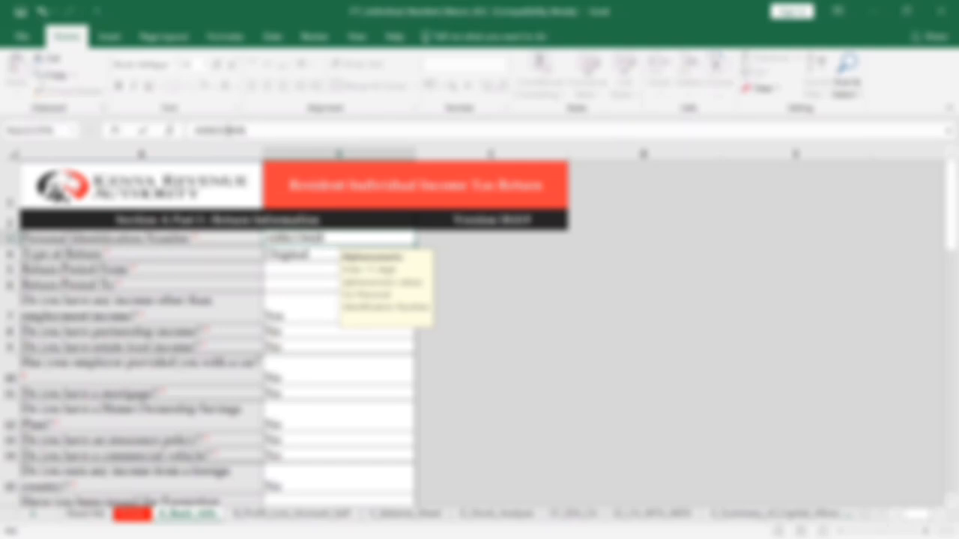
{"action": "key", "text": "BackSpace"}
{"action": "key", "text": "BackSpace"}
{"action": "key", "text": "BackSpace"}
{"action": "key", "text": "BackSpace"}
{"action": "key", "text": "BackSpace"}
{"action": "key", "text": "BackSpace"}
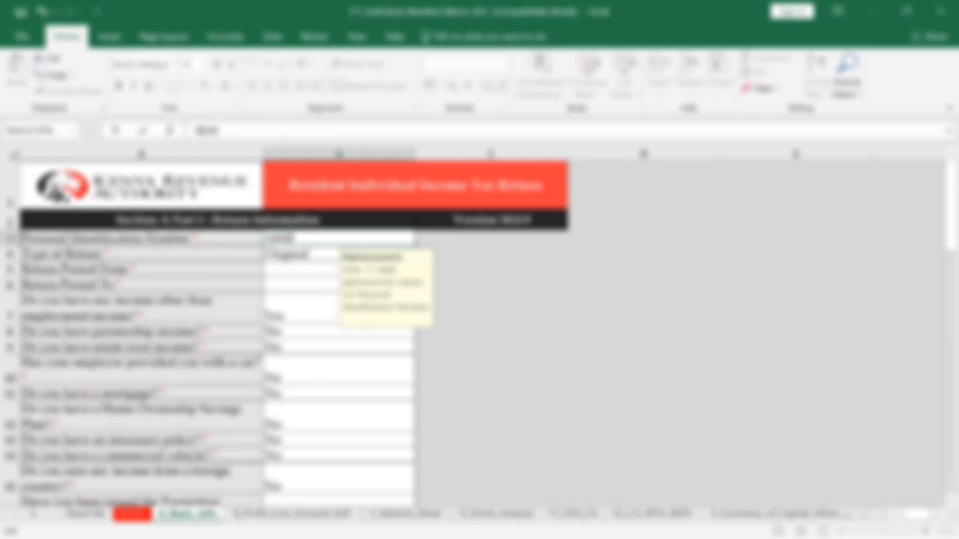
{"action": "type", "text": "00"}
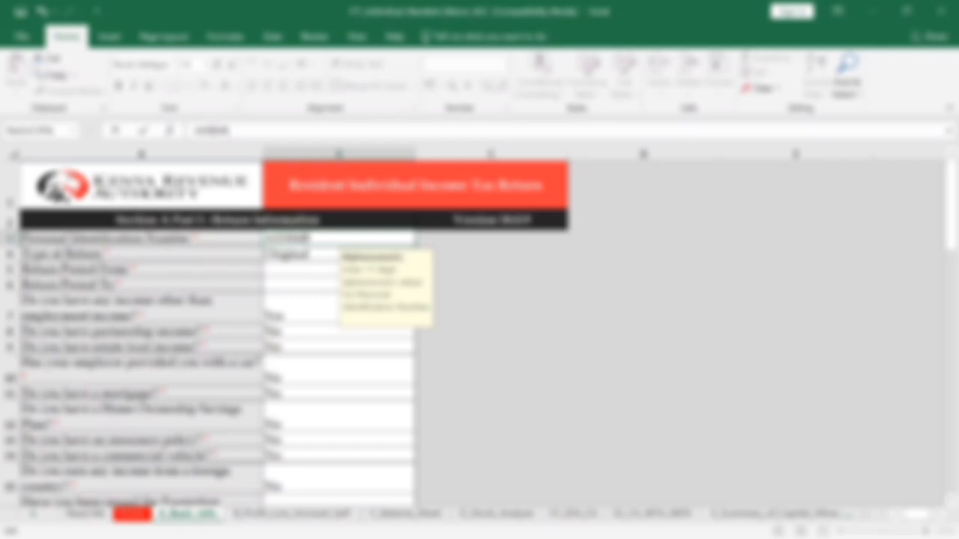
{"action": "type", "text": "000000"}
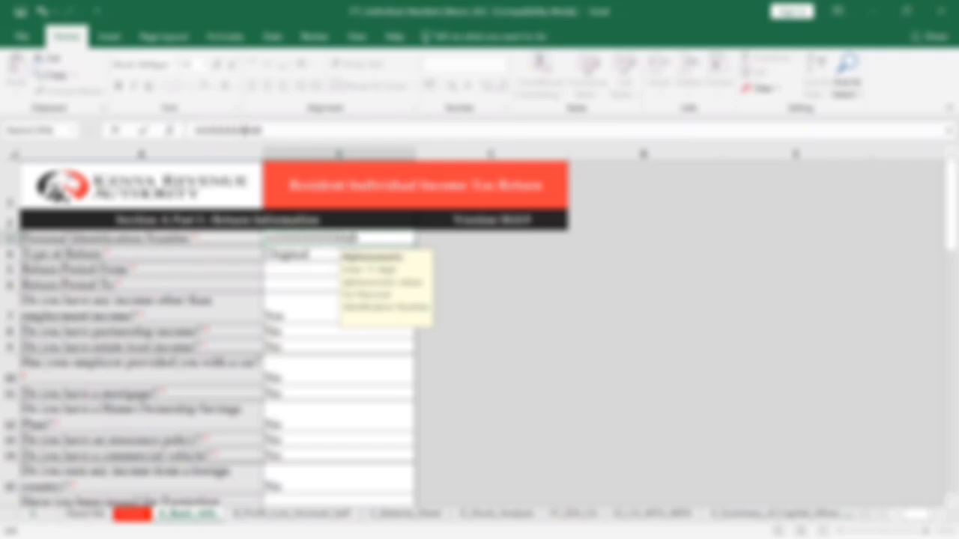
{"action": "type", "text": "00"}
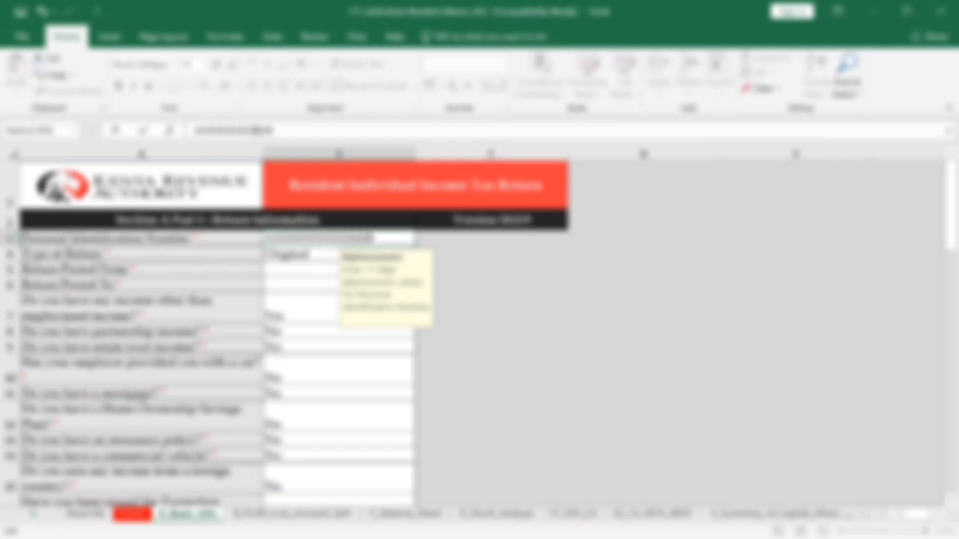
{"action": "key", "text": "BackSpace"}
{"action": "key", "text": "BackSpace"}
{"action": "key", "text": "BackSpace"}
{"action": "key", "text": "BackSpace"}
{"action": "key", "text": "BackSpace"}
{"action": "key", "text": "BackSpace"}
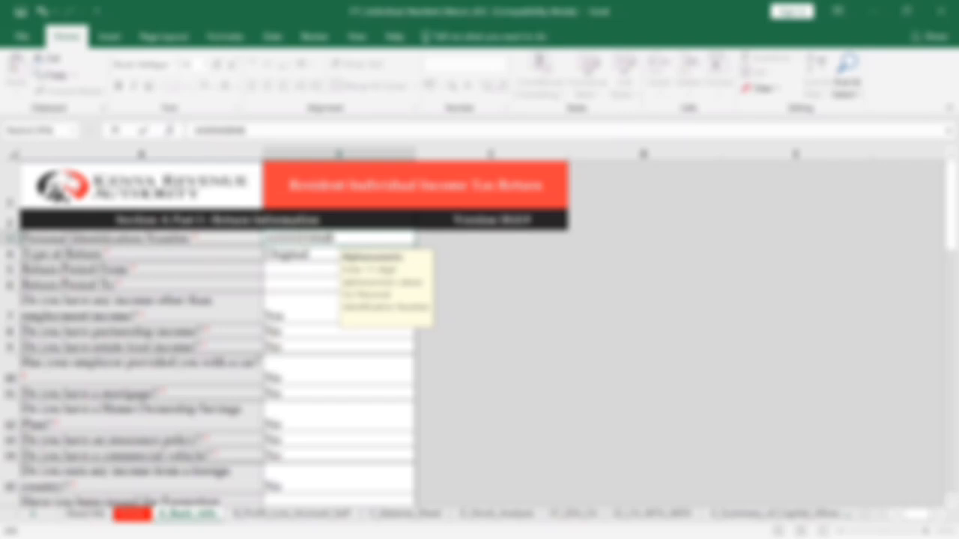
{"action": "type", "text": "XX"}
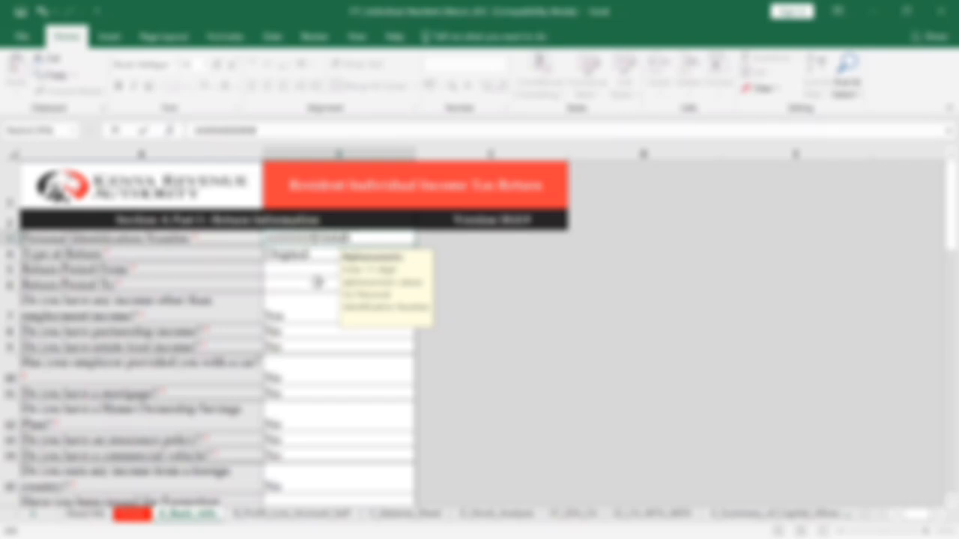
- Dismiss the PIN-format warning and re-enter the taxpayer's PIN so the return period dates fill
{"action": "left_click", "coordinate": [317, 282]}
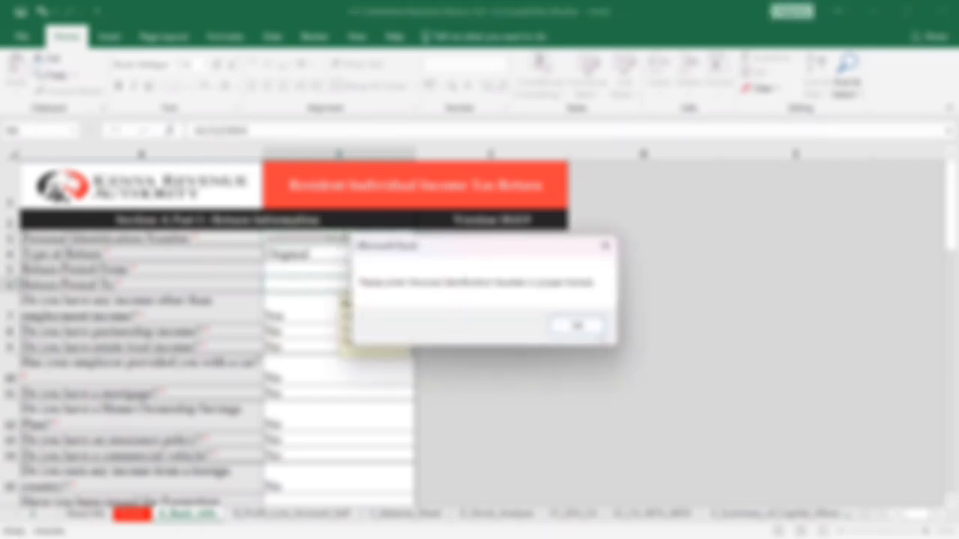
{"action": "left_click", "coordinate": [579, 326]}
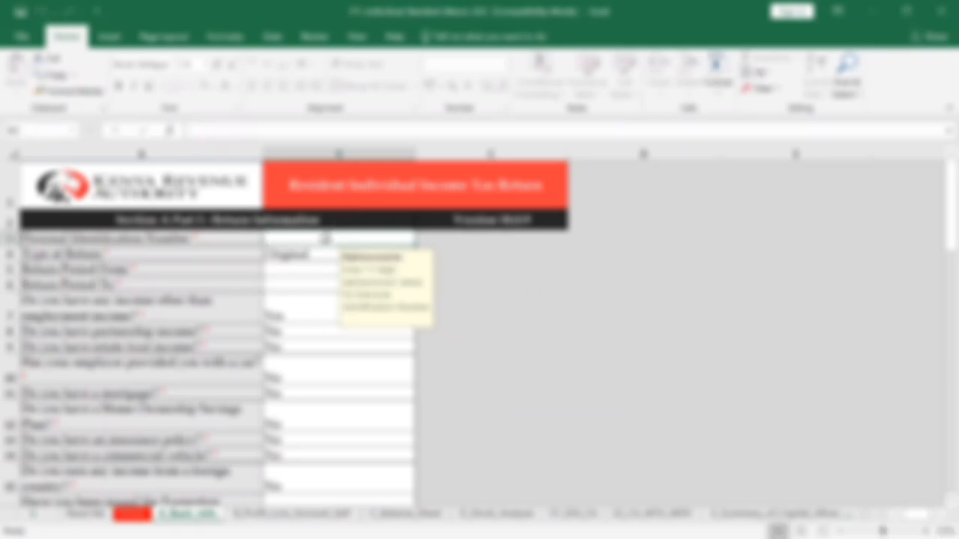
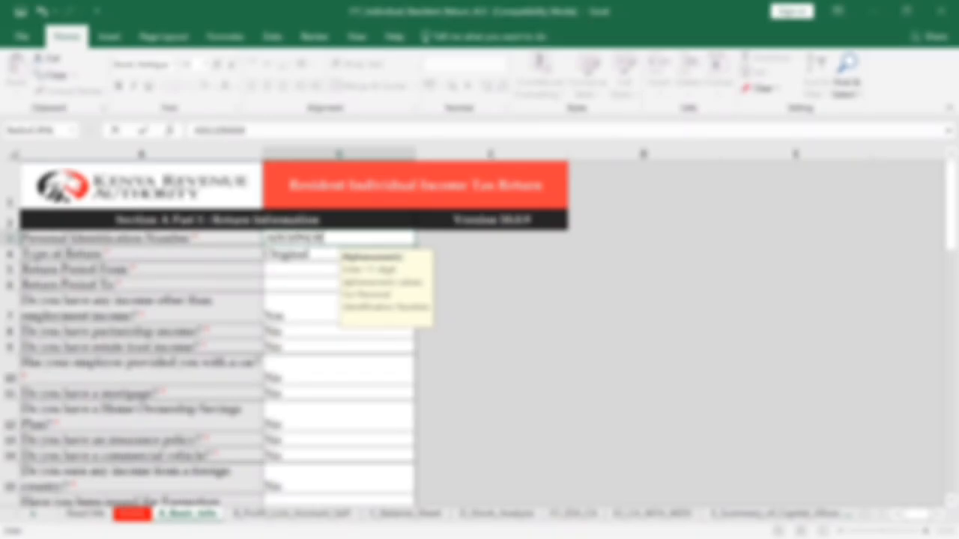
{"action": "left_click", "coordinate": [310, 278]}
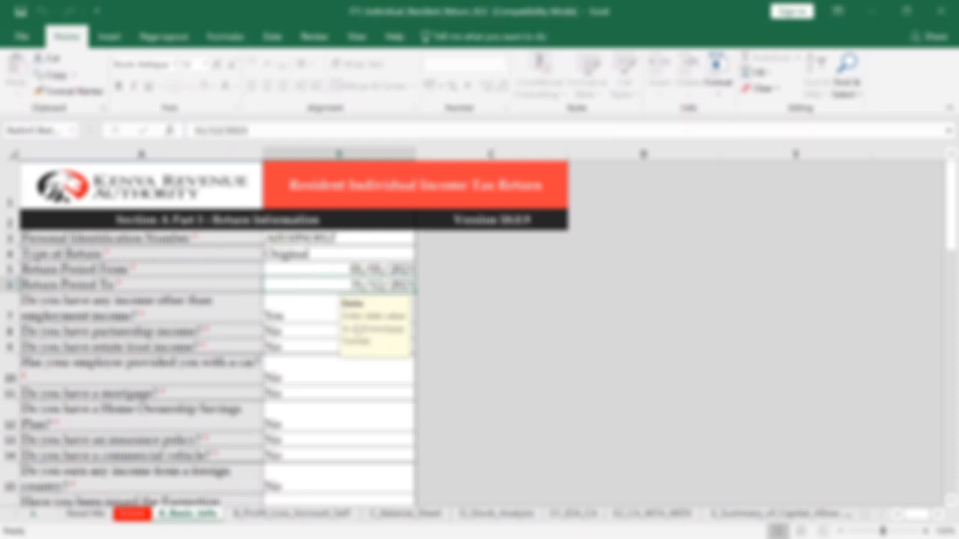
{"action": "left_click", "coordinate": [341, 268]}
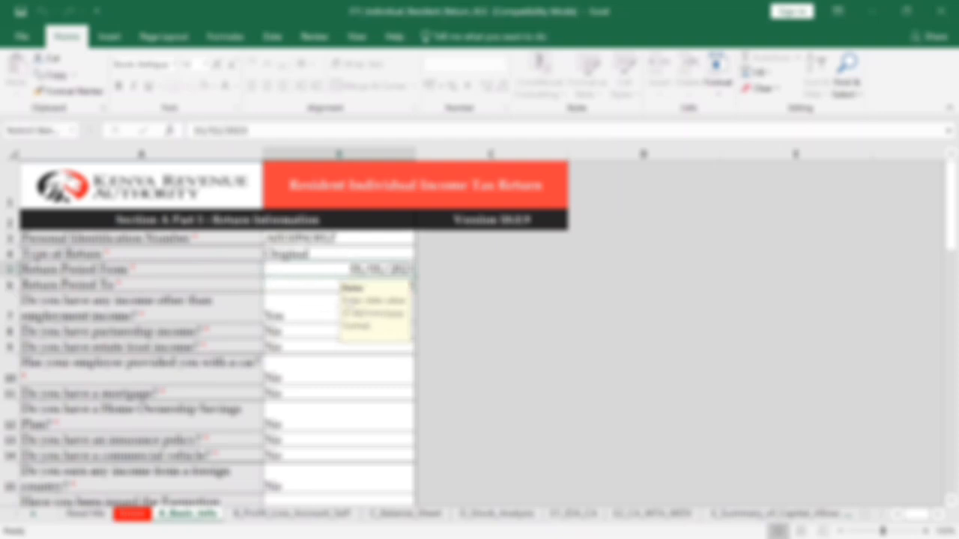
{"action": "left_click", "coordinate": [315, 285]}
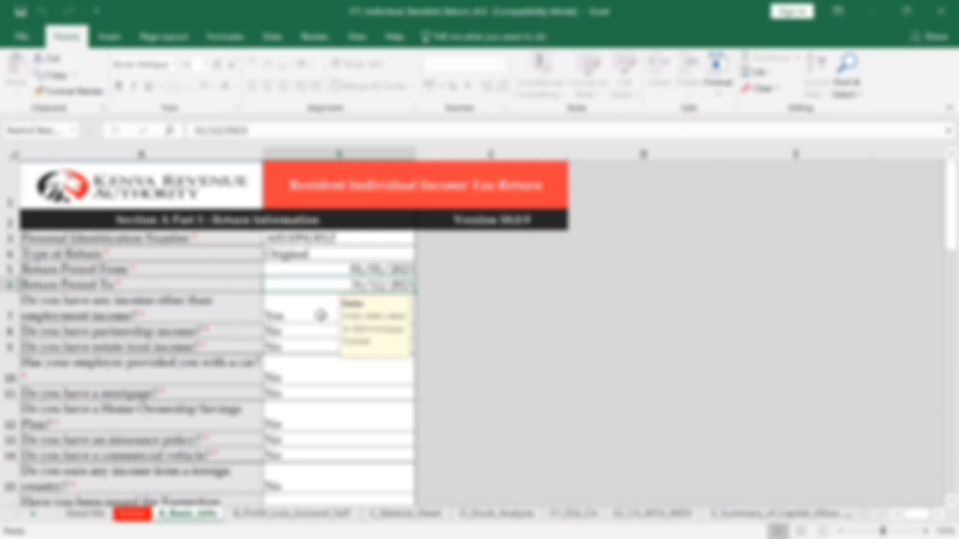
{"action": "left_click", "coordinate": [280, 319]}
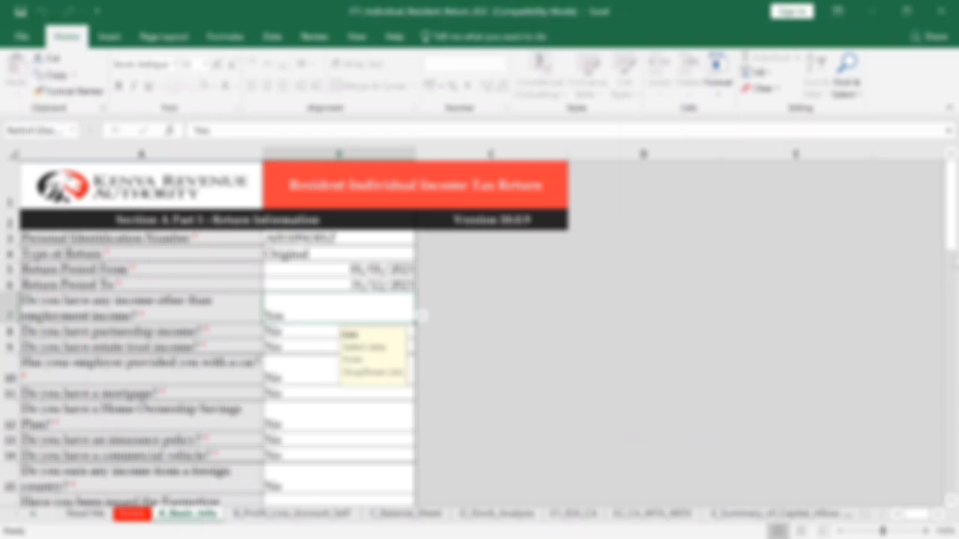
- Scroll to the bottom of A_Basic_Info to reach the disability exemption certificate sections
{"action": "left_click_drag", "start_coordinate": [957, 238], "coordinate": [956, 276]}
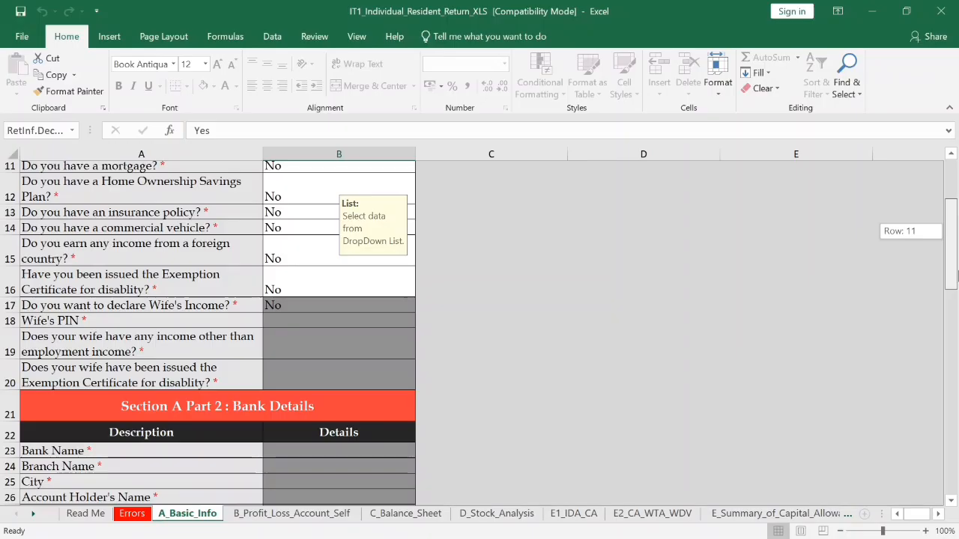
{"action": "mouse_move", "coordinate": [956, 276]}
{"action": "left_mouse_down"}
{"action": "mouse_move", "coordinate": [956, 261]}
{"action": "mouse_move", "coordinate": [954, 280]}
{"action": "left_mouse_up"}
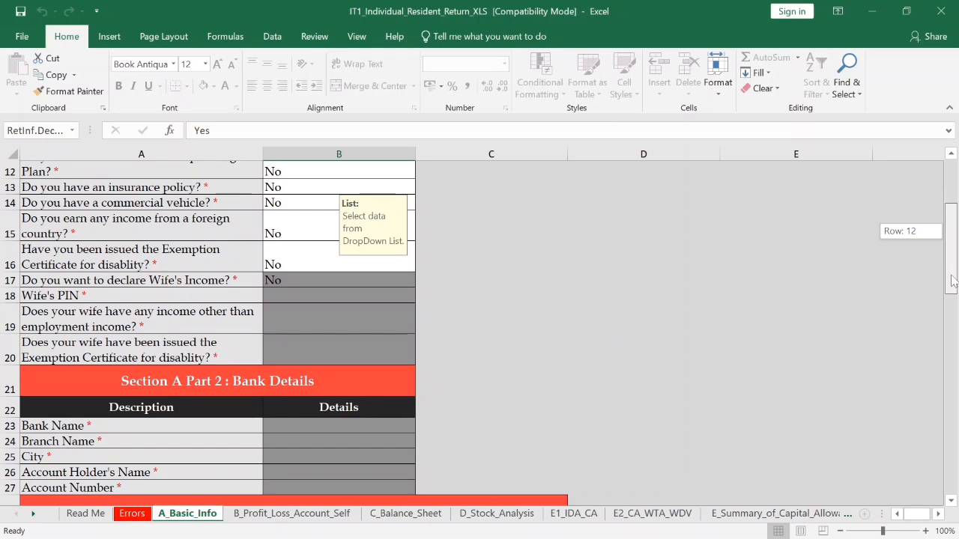
{"action": "left_click_drag", "start_coordinate": [954, 280], "coordinate": [937, 475]}
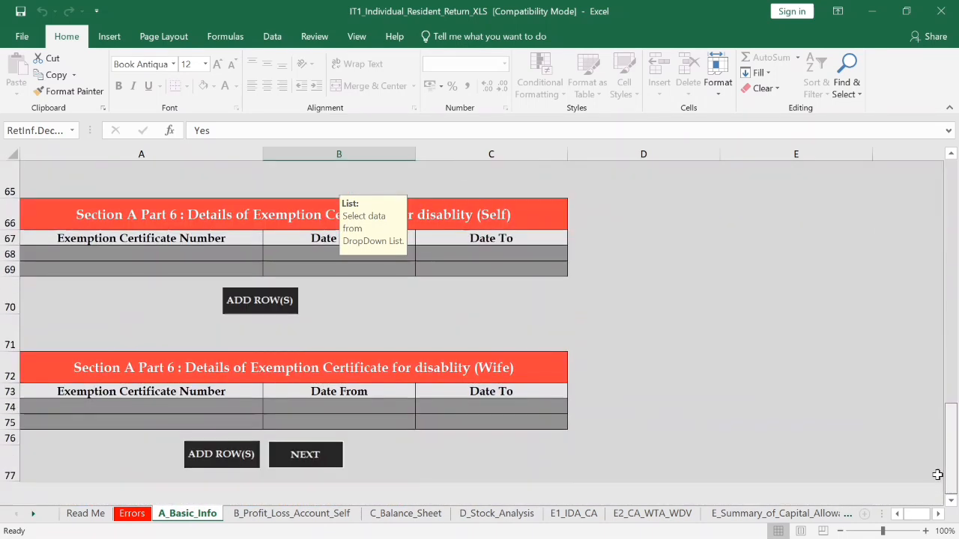
- Move on to the B_Profit_Loss_Account_Self sheet and select the Business consultancy fees cell
{"action": "left_click", "coordinate": [306, 454]}
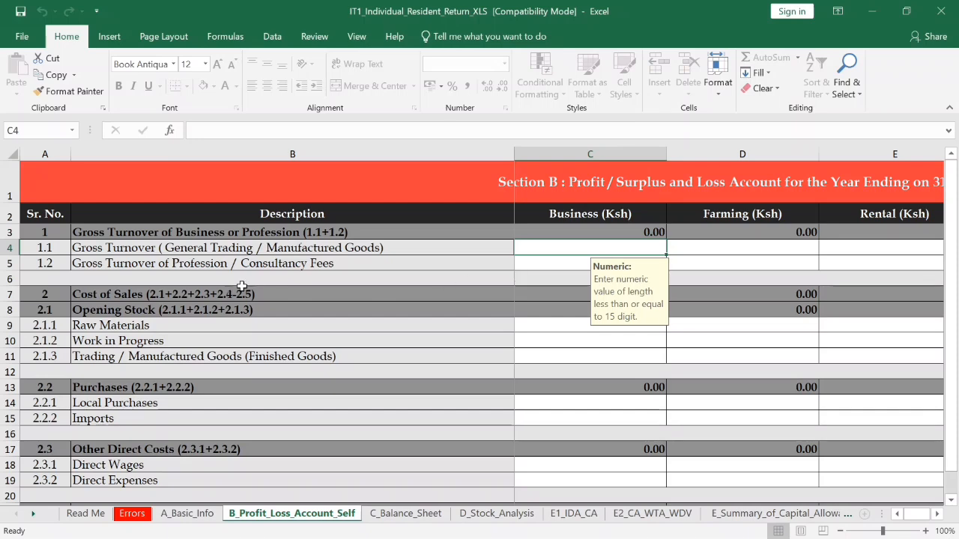
{"action": "left_click", "coordinate": [559, 263]}
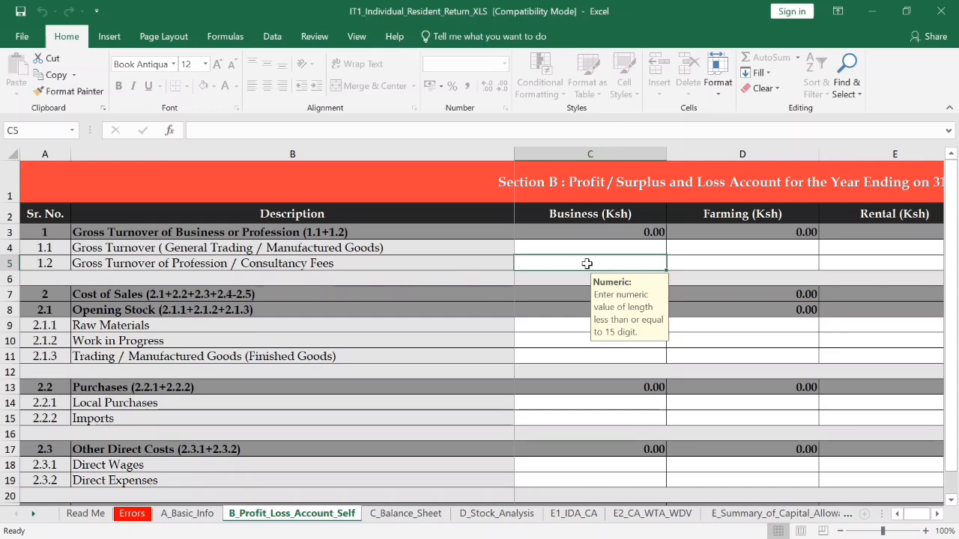
{"action": "left_click", "coordinate": [937, 517]}
{"action": "left_click", "coordinate": [938, 517]}
{"action": "left_click", "coordinate": [937, 517]}
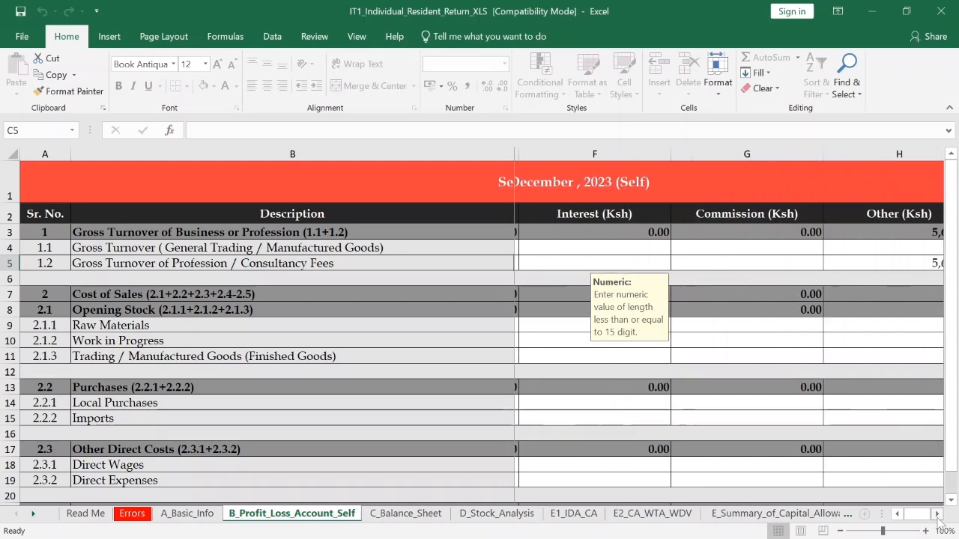
{"action": "left_click", "coordinate": [938, 517]}
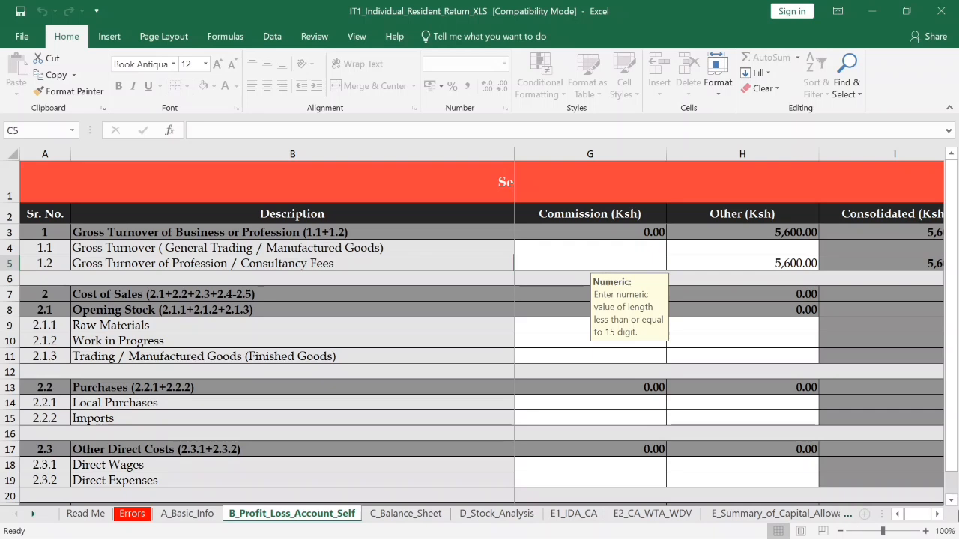
{"action": "left_click", "coordinate": [752, 269]}
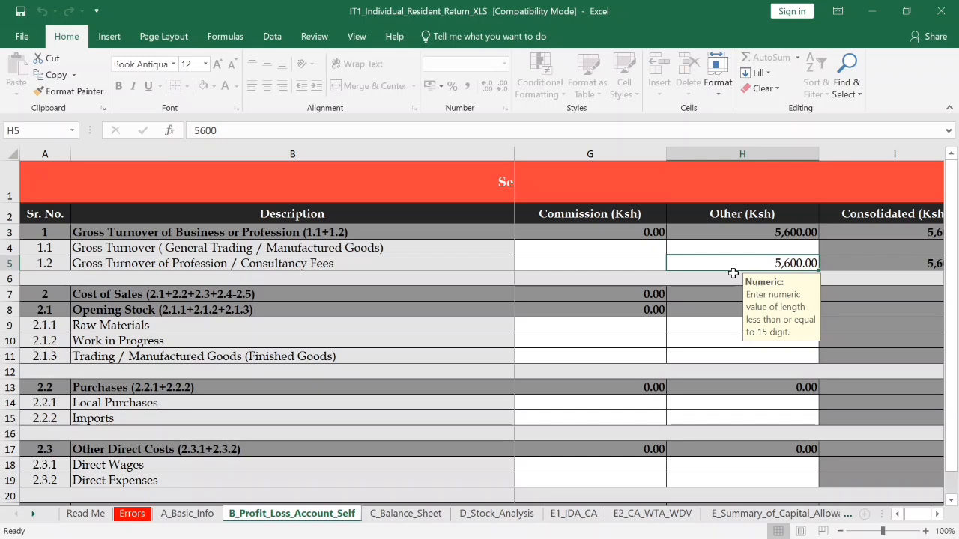
{"action": "key", "text": "Tab"}
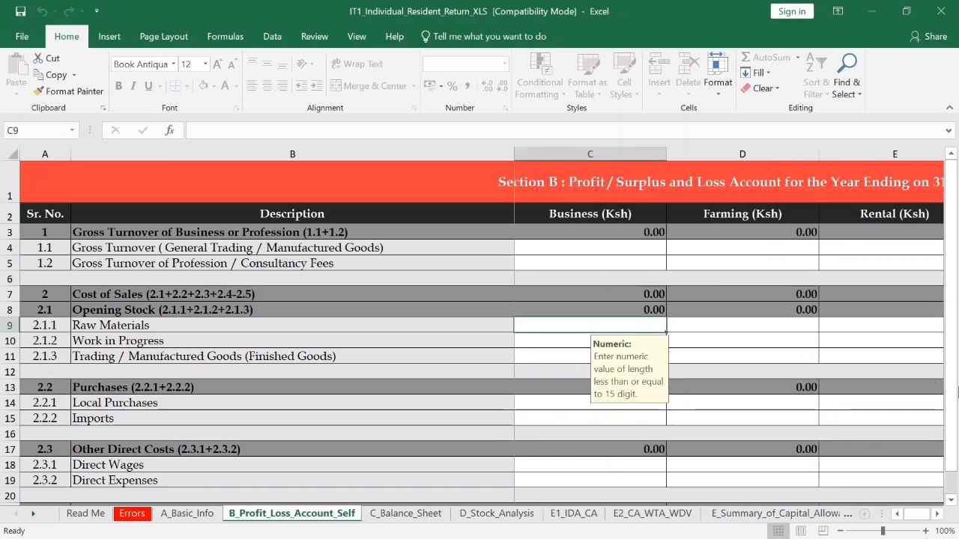
{"action": "left_click", "coordinate": [936, 514]}
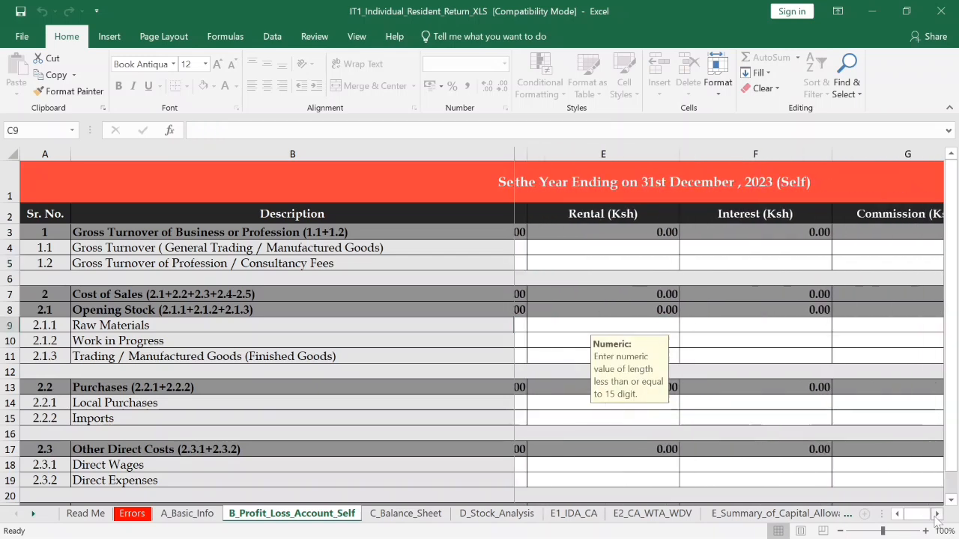
{"action": "left_click", "coordinate": [897, 514]}
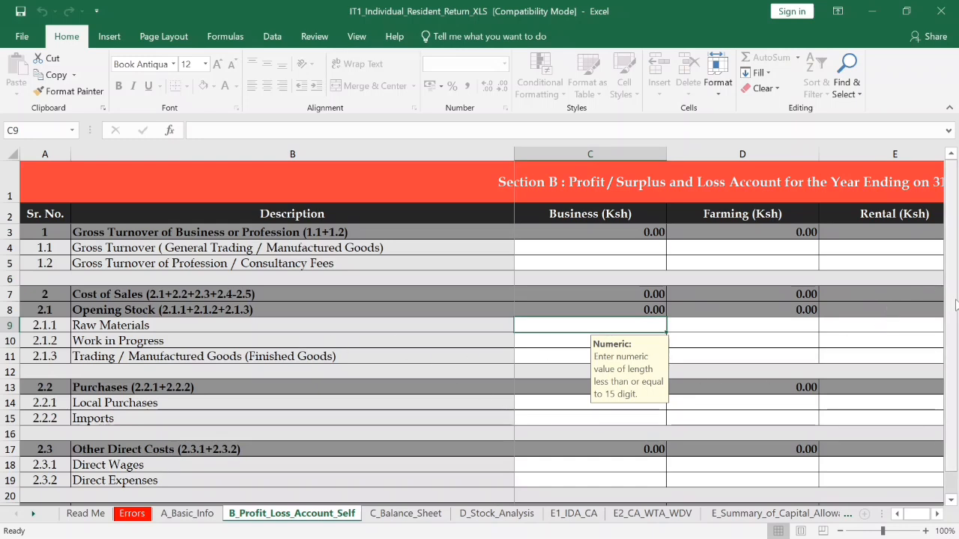
{"action": "mouse_move", "coordinate": [956, 304]}
{"action": "left_mouse_down"}
{"action": "mouse_move", "coordinate": [954, 281]}
{"action": "mouse_move", "coordinate": [954, 291]}
{"action": "left_mouse_up"}
{"action": "left_click_drag", "start_coordinate": [953, 291], "coordinate": [958, 265]}
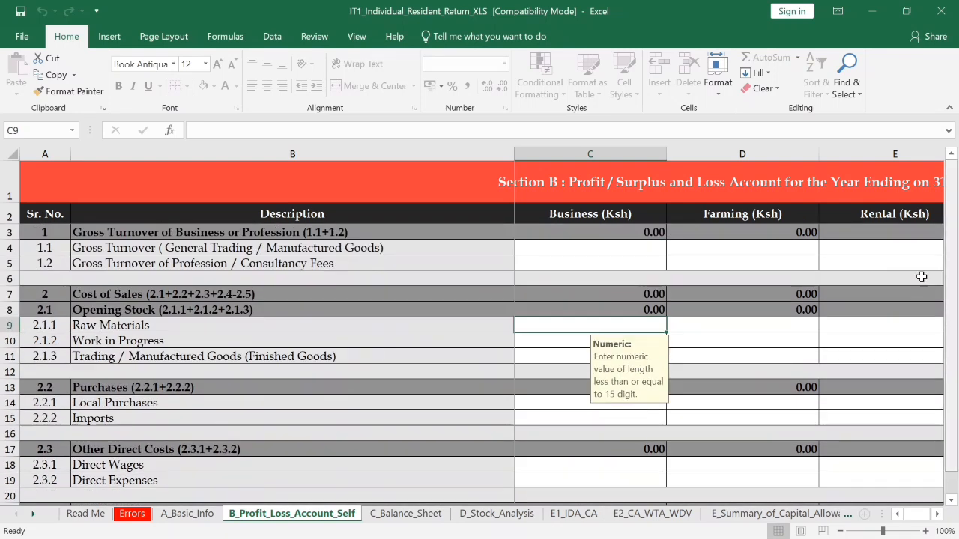
{"action": "key", "text": "Down"}
{"action": "key", "text": "Down"}
{"action": "key", "text": "Down"}
{"action": "key", "text": "Down"}
{"action": "key", "text": "Down"}
{"action": "key", "text": "Down"}
{"action": "key", "text": "Down"}
{"action": "key", "text": "Down"}
{"action": "key", "text": "Down"}
{"action": "key", "text": "Down"}
{"action": "key", "text": "Down"}
{"action": "key", "text": "Down"}
{"action": "key", "text": "Down"}
{"action": "key", "text": "Down"}
{"action": "key", "text": "Down"}
{"action": "key", "text": "Down"}
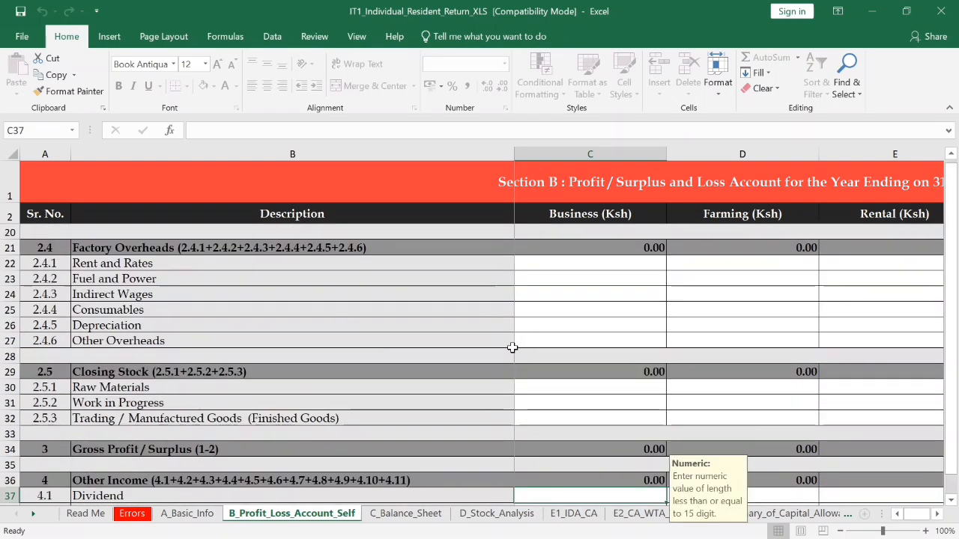
{"action": "key", "text": "Down"}
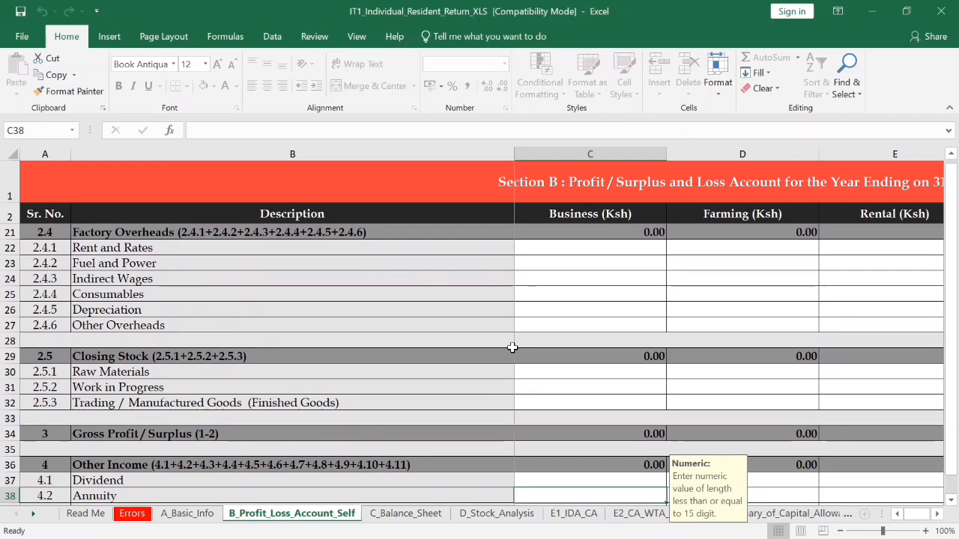
{"action": "key", "text": "Down"}
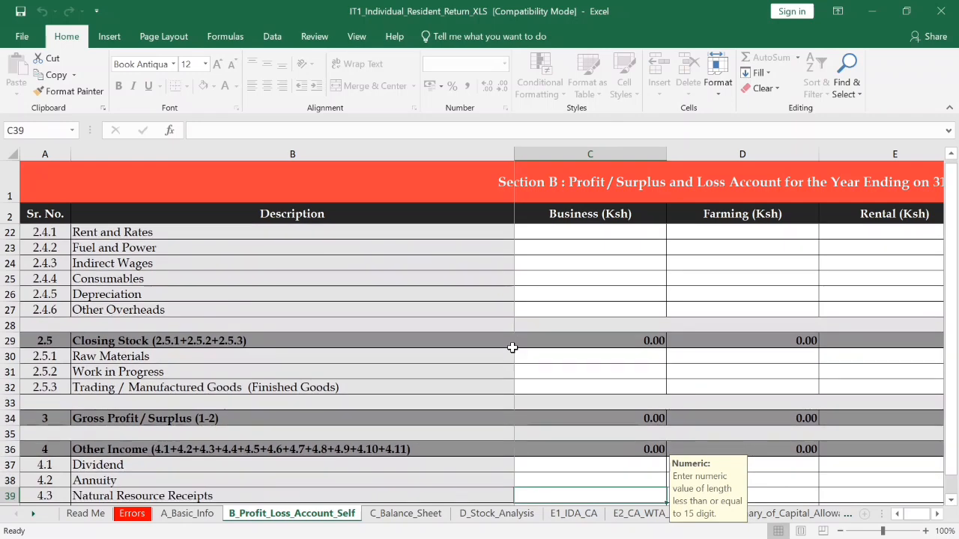
{"action": "key", "text": "Down"}
{"action": "key", "text": "Down"}
{"action": "key", "text": "Down"}
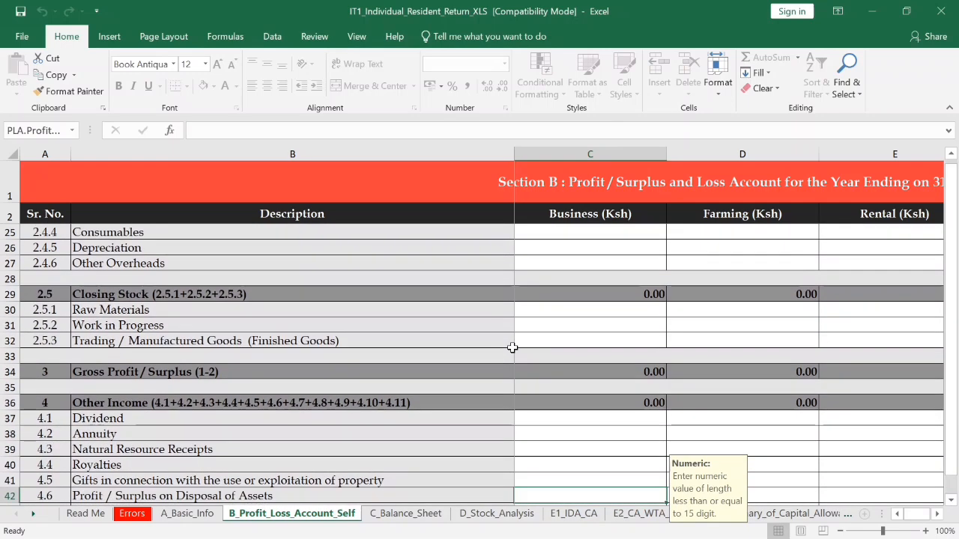
{"action": "key", "text": "Down"}
{"action": "key", "text": "Down"}
{"action": "key", "text": "Down"}
{"action": "key", "text": "Down"}
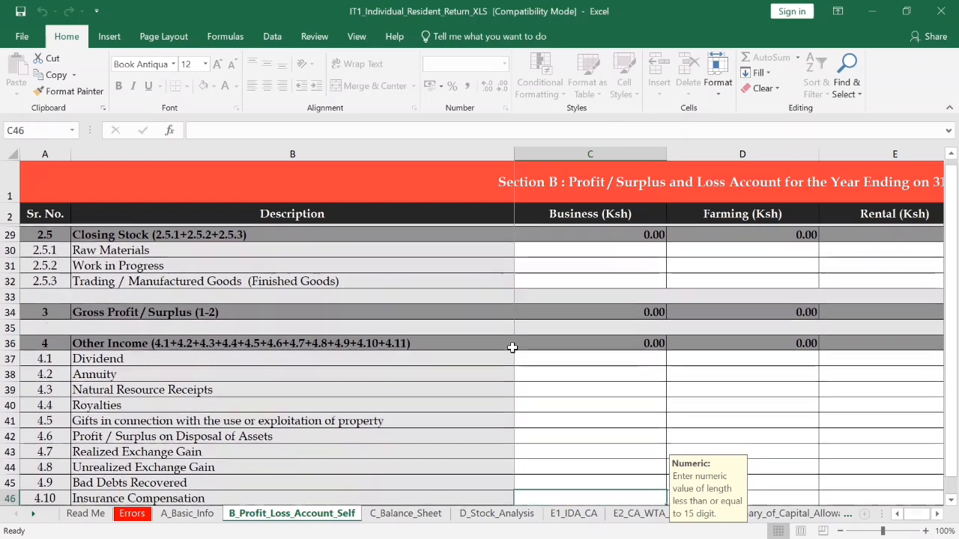
{"action": "key", "text": "Down"}
{"action": "key", "text": "Down"}
{"action": "key", "text": "Down"}
{"action": "key", "text": "Down"}
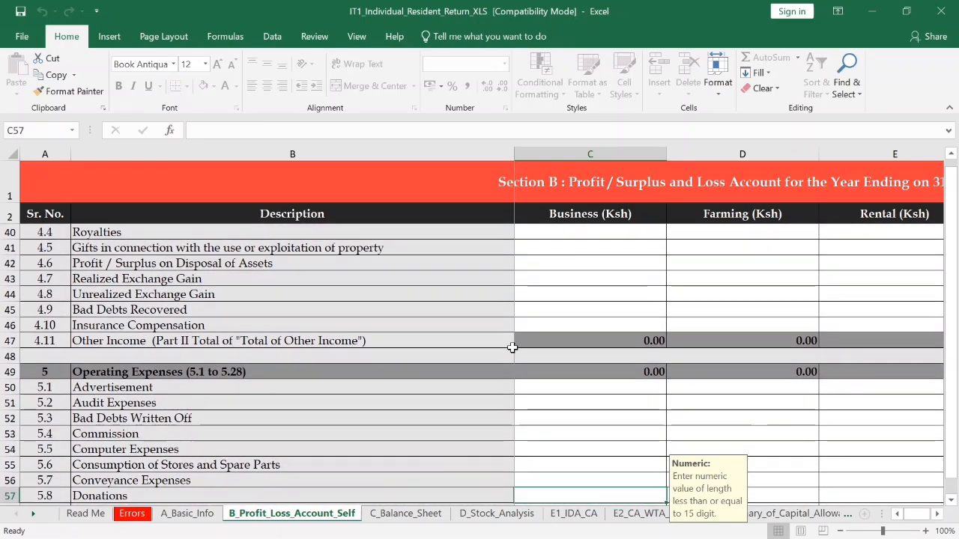
{"action": "key", "text": "Down"}
{"action": "key", "text": "Down"}
{"action": "key", "text": "Down"}
{"action": "key", "text": "Down"}
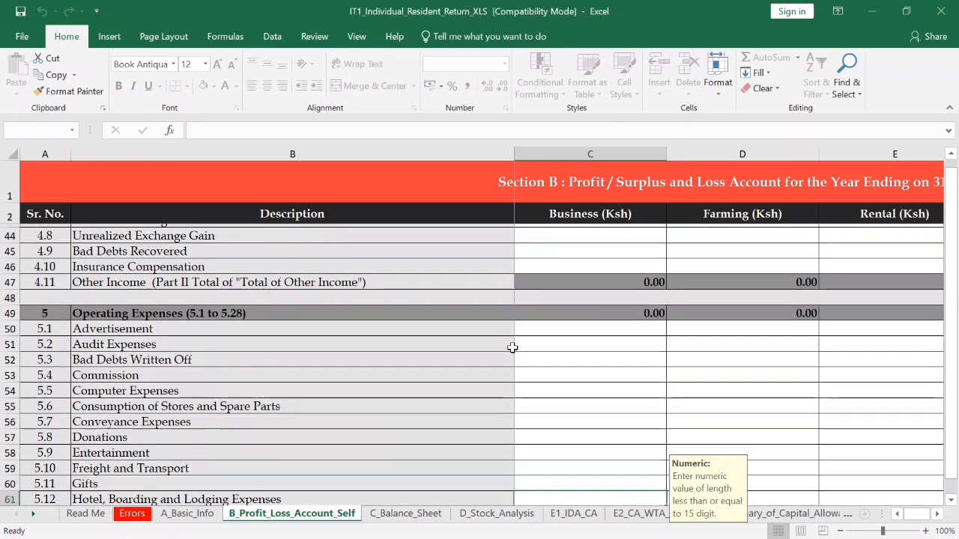
{"action": "key", "text": "Down"}
{"action": "key", "text": "Down"}
{"action": "key", "text": "Down"}
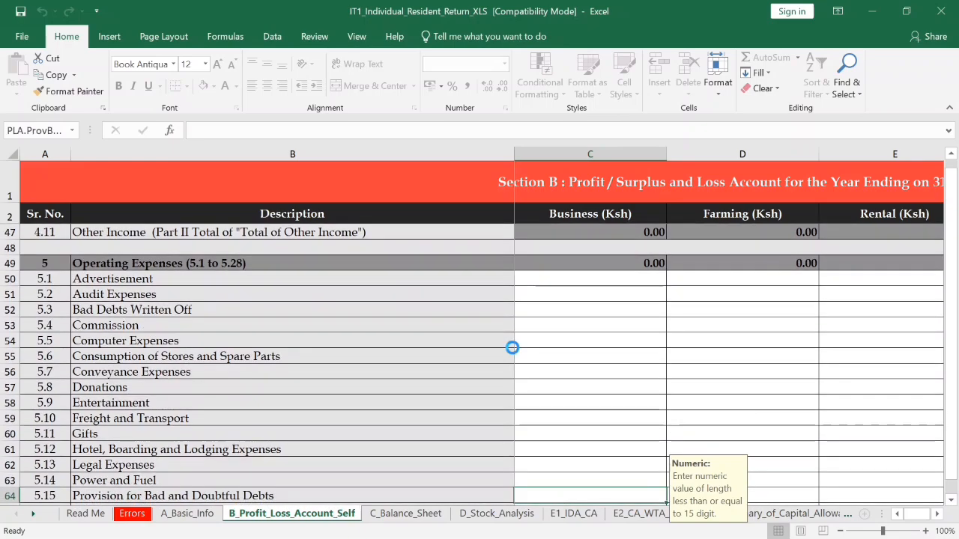
{"action": "key", "text": "Down"}
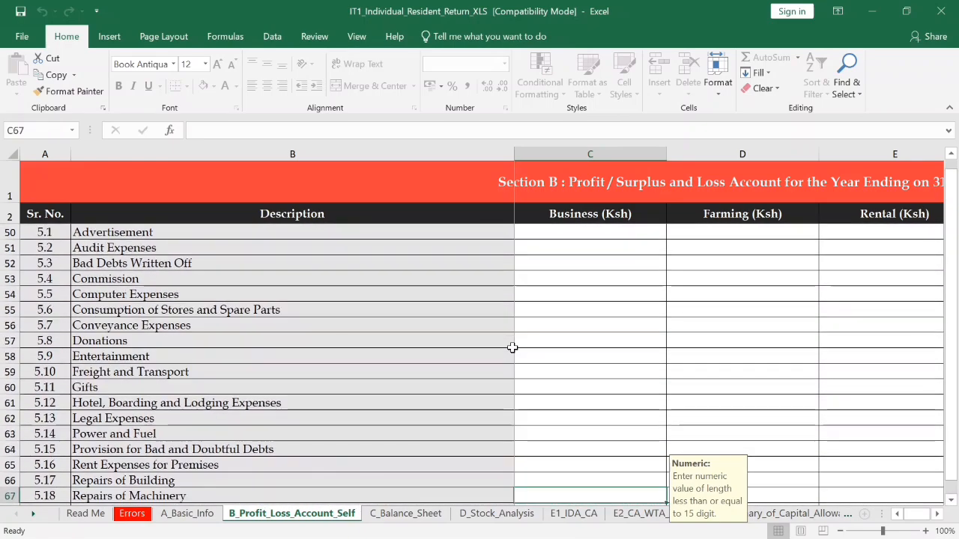
{"action": "key", "text": "Down"}
{"action": "key", "text": "Down"}
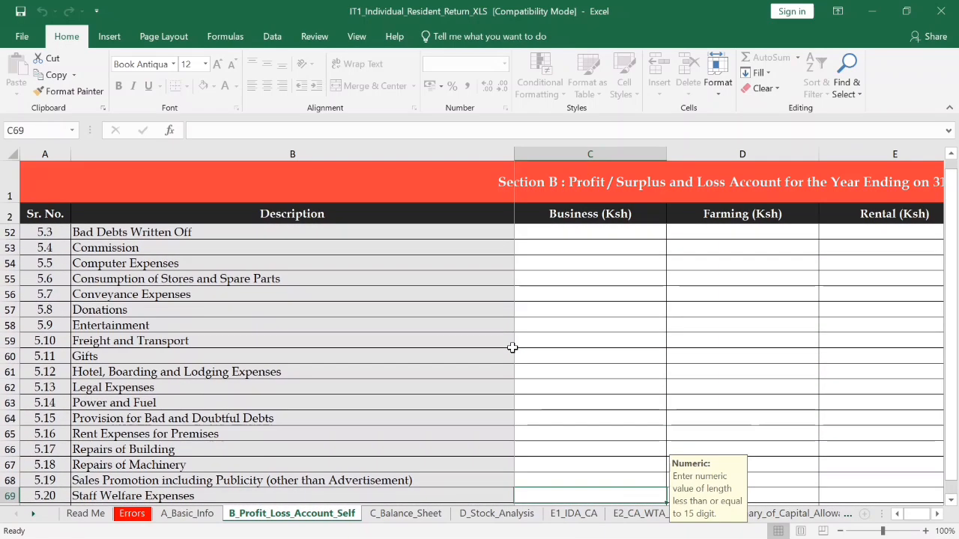
{"action": "key", "text": "Down"}
{"action": "key", "text": "Down"}
{"action": "key", "text": "Down"}
{"action": "key", "text": "Down"}
{"action": "key", "text": "Down"}
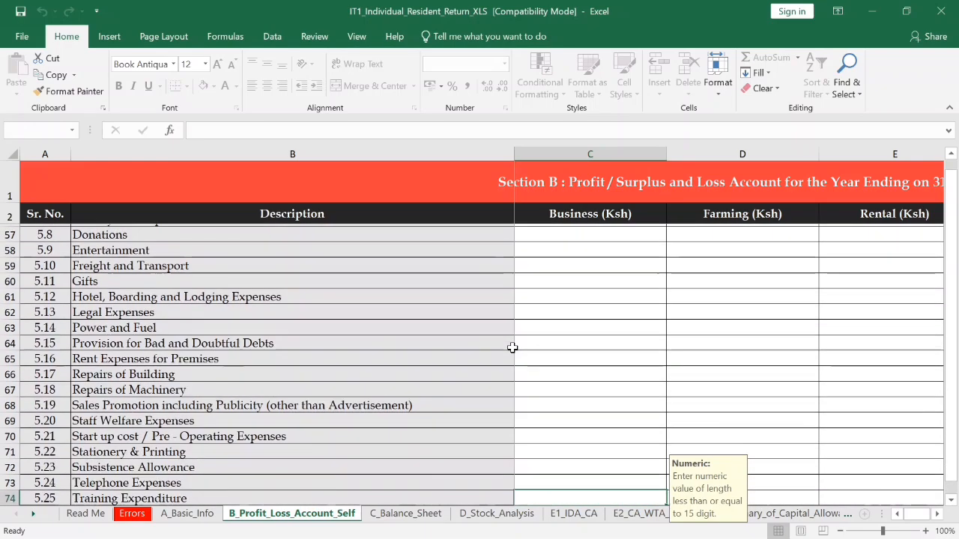
{"action": "key", "text": "Down"}
{"action": "key", "text": "Down"}
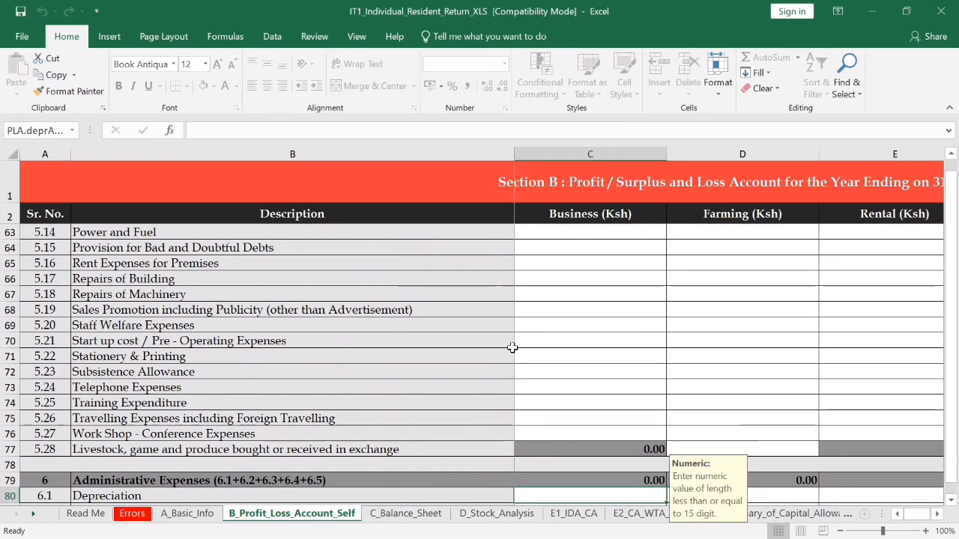
{"action": "key", "text": "Down"}
{"action": "key", "text": "Down"}
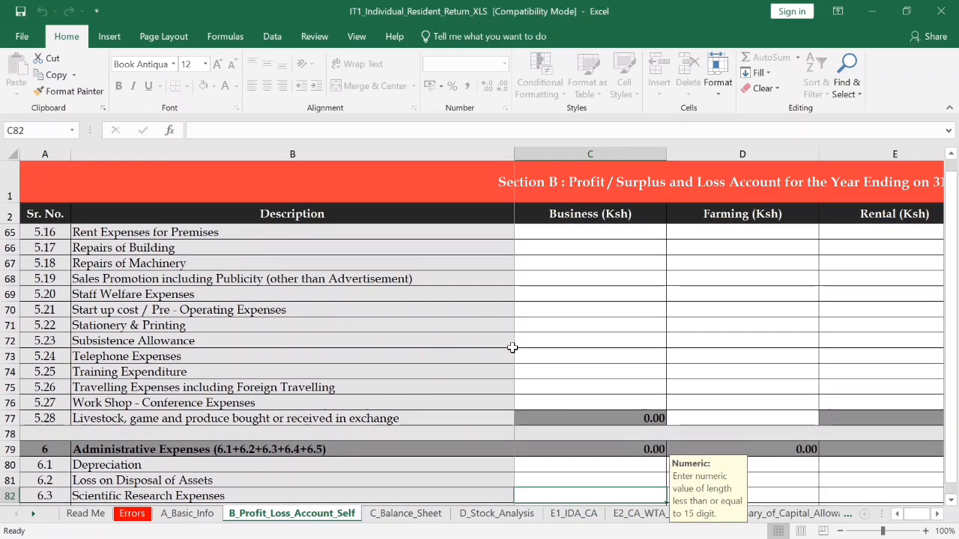
{"action": "key", "text": "Down"}
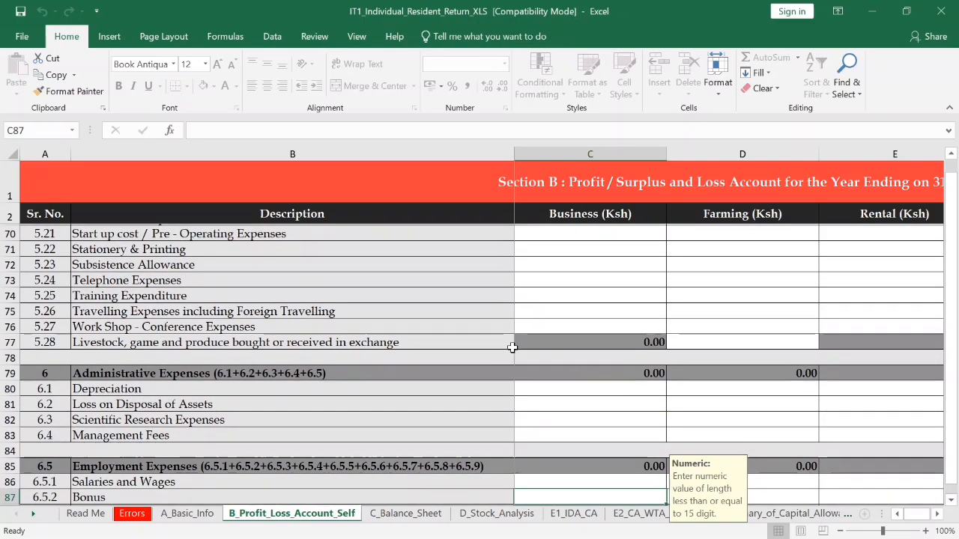
{"action": "key", "text": "Down"}
{"action": "key", "text": "Down"}
{"action": "key", "text": "Down"}
{"action": "key", "text": "Down"}
{"action": "key", "text": "Down"}
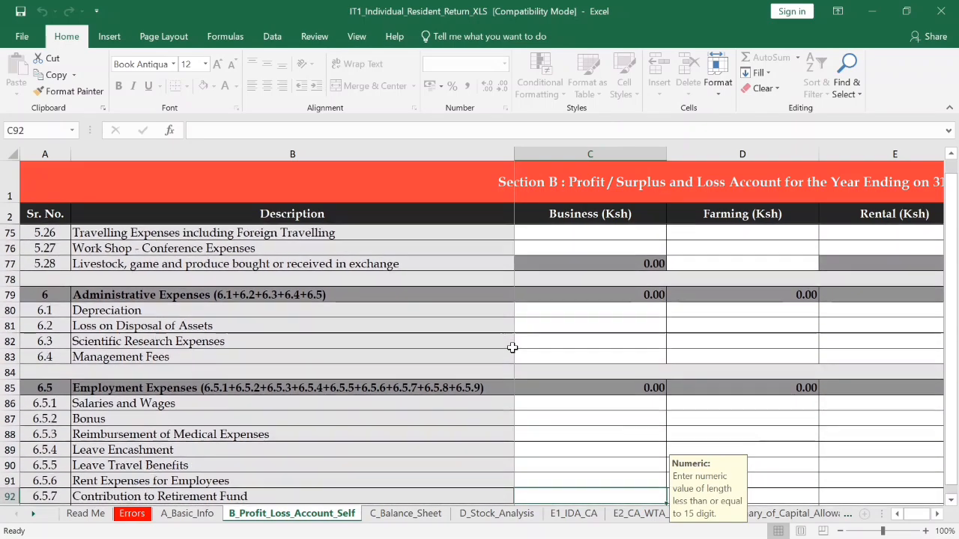
{"action": "key", "text": "Down"}
{"action": "key", "text": "Down"}
{"action": "key", "text": "Down"}
{"action": "key", "text": "Down"}
{"action": "key", "text": "Down"}
{"action": "key", "text": "Down"}
{"action": "key", "text": "Down"}
{"action": "key", "text": "Down"}
{"action": "key", "text": "Down"}
{"action": "key", "text": "Down"}
{"action": "key", "text": "Down"}
{"action": "key", "text": "Down"}
{"action": "key", "text": "Down"}
{"action": "key", "text": "Down"}
{"action": "key", "text": "Down"}
{"action": "key", "text": "Down"}
{"action": "key", "text": "Down"}
{"action": "key", "text": "Down"}
{"action": "key", "text": "Down"}
{"action": "key", "text": "Down"}
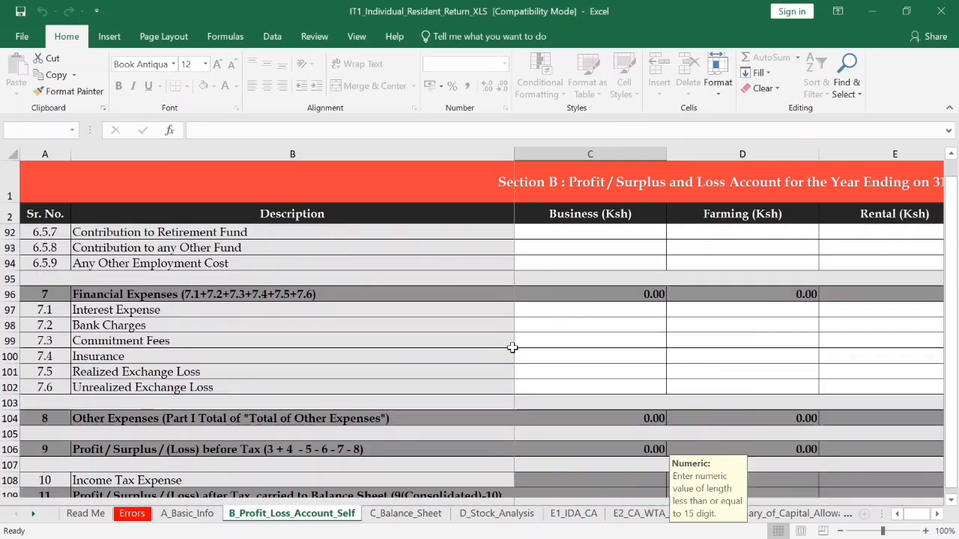
{"action": "key", "text": "Down"}
{"action": "key", "text": "Down"}
{"action": "key", "text": "Down"}
{"action": "key", "text": "Down"}
{"action": "key", "text": "Down"}
{"action": "key", "text": "Down"}
{"action": "key", "text": "Down"}
{"action": "key", "text": "Down"}
{"action": "key", "text": "Down"}
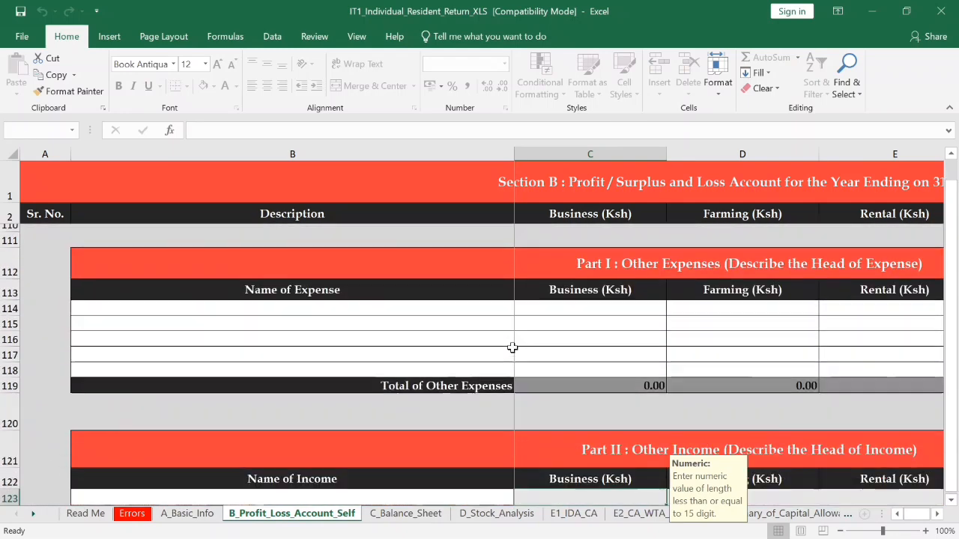
- Step down the Farming column to Computer Expenses, then continue to the C_Balance_Sheet section
{"action": "key", "text": "Down"}
{"action": "key", "text": "Down"}
{"action": "key", "text": "Down"}
{"action": "key", "text": "Down"}
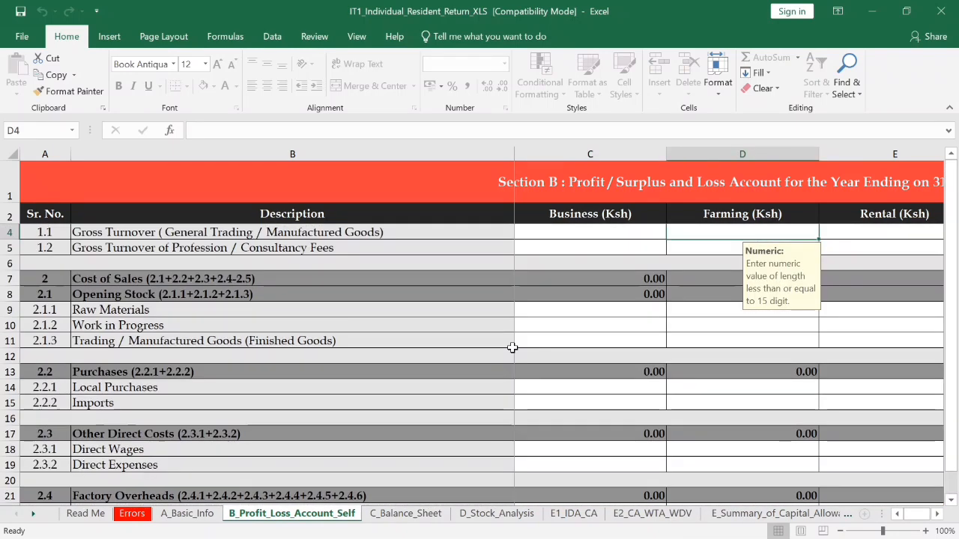
{"action": "key", "text": "Down"}
{"action": "key", "text": "Down"}
{"action": "key", "text": "Down"}
{"action": "key", "text": "Down"}
{"action": "key", "text": "Down"}
{"action": "key", "text": "Down"}
{"action": "key", "text": "Down"}
{"action": "key", "text": "Down"}
{"action": "key", "text": "Down"}
{"action": "key", "text": "Down"}
{"action": "key", "text": "Down"}
{"action": "key", "text": "Down"}
{"action": "key", "text": "Down"}
{"action": "key", "text": "Down"}
{"action": "key", "text": "Down"}
{"action": "key", "text": "Down"}
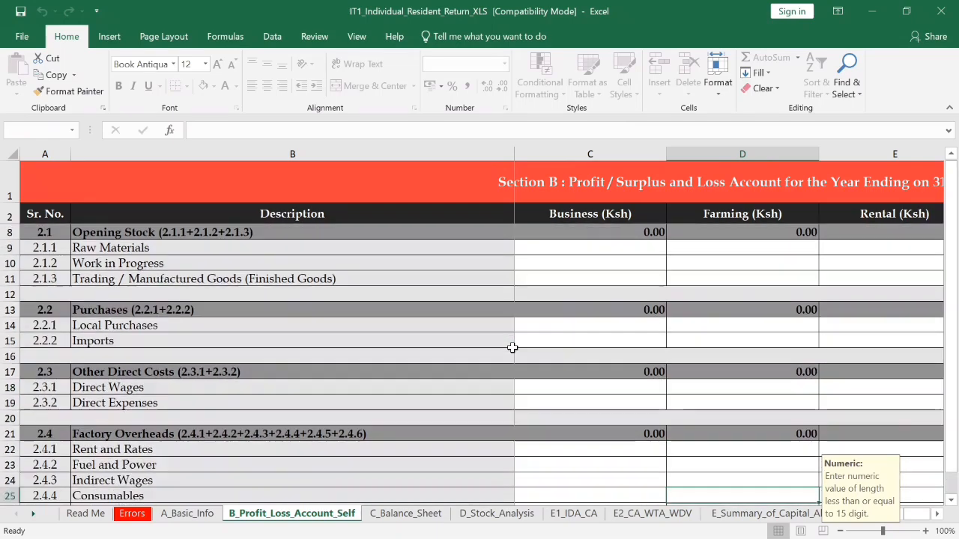
{"action": "key", "text": "Down"}
{"action": "key", "text": "Down"}
{"action": "key", "text": "Down"}
{"action": "key", "text": "Down"}
{"action": "key", "text": "Down"}
{"action": "key", "text": "Down"}
{"action": "key", "text": "Down"}
{"action": "key", "text": "Down"}
{"action": "key", "text": "Down"}
{"action": "key", "text": "Down"}
{"action": "key", "text": "Down"}
{"action": "key", "text": "Down"}
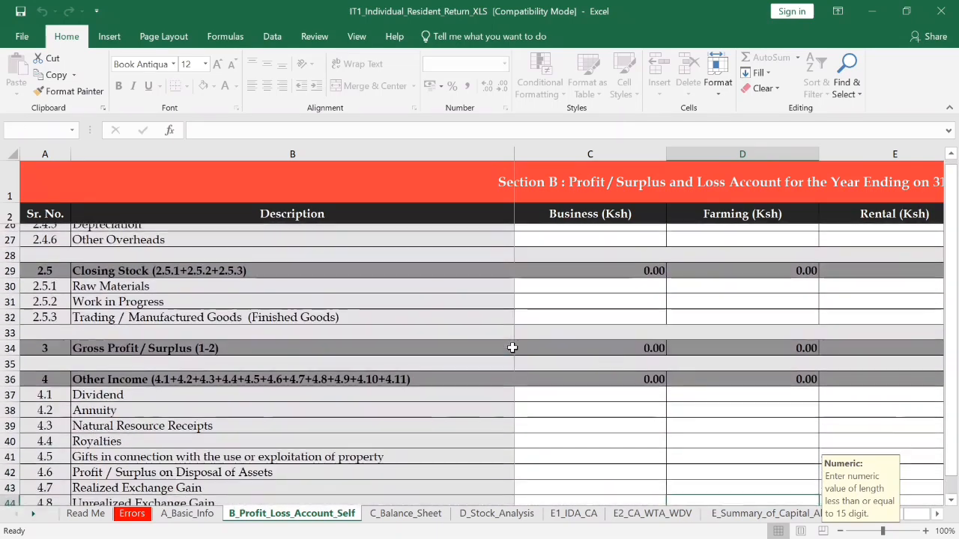
{"action": "key", "text": "Down"}
{"action": "key", "text": "Down"}
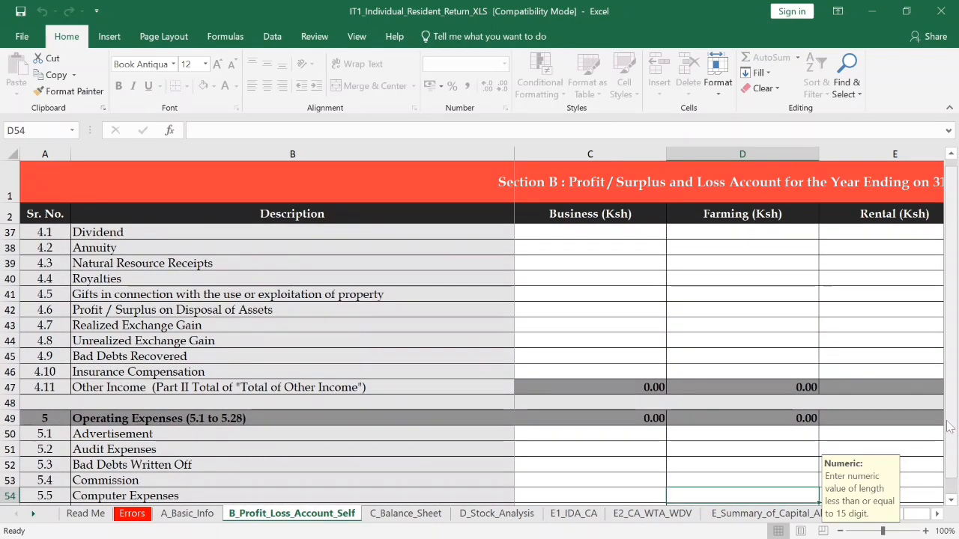
{"action": "left_click_drag", "start_coordinate": [951, 429], "coordinate": [955, 466]}
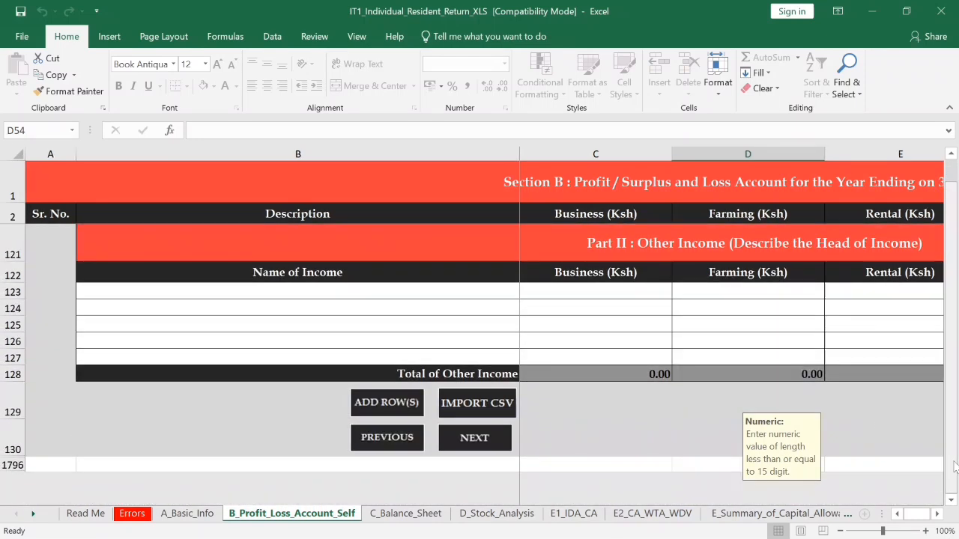
{"action": "left_click", "coordinate": [483, 443]}
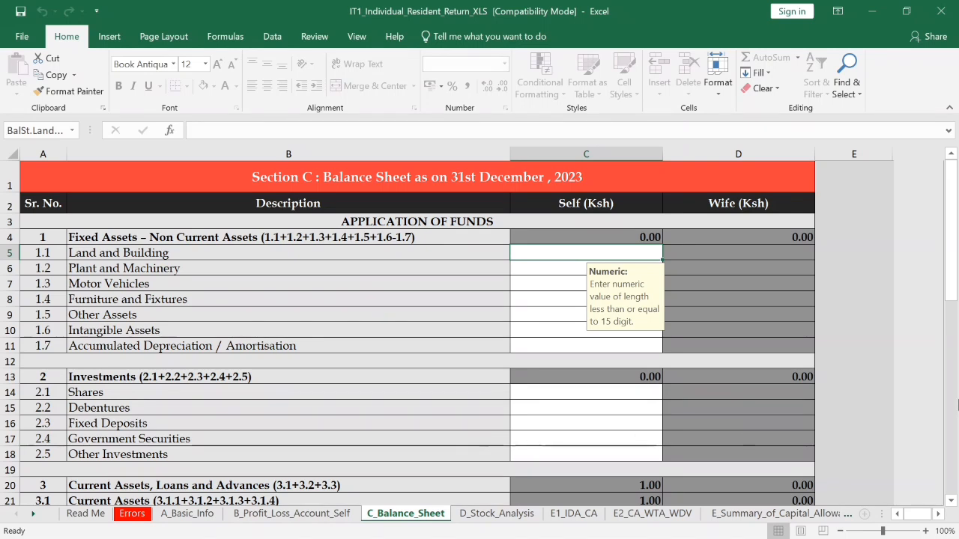
{"action": "left_click", "coordinate": [951, 270]}
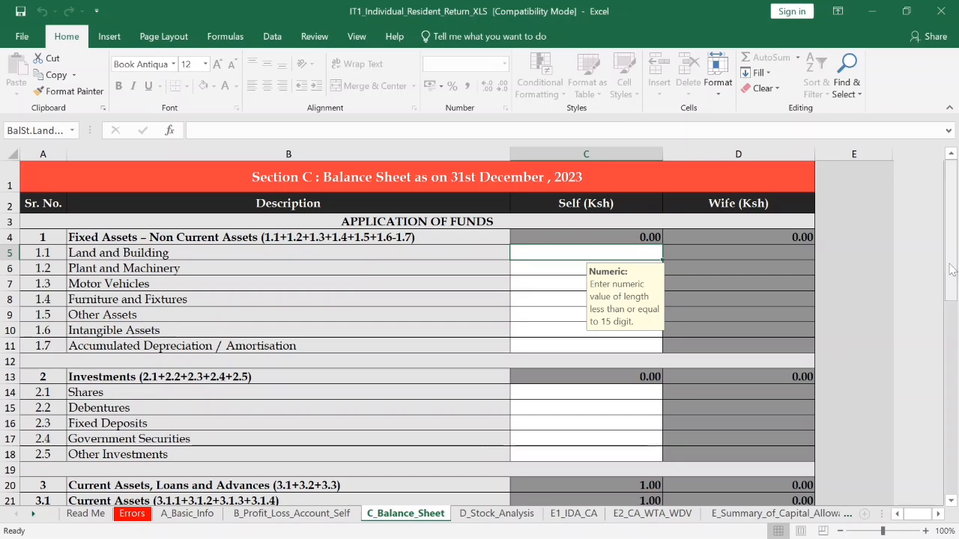
{"action": "left_click", "coordinate": [952, 270]}
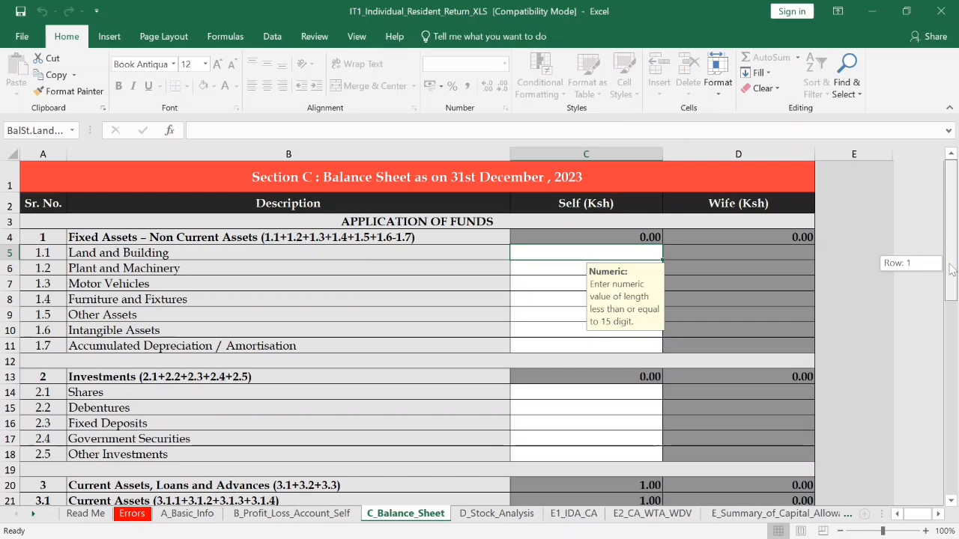
{"action": "left_click_drag", "start_coordinate": [952, 269], "coordinate": [956, 304]}
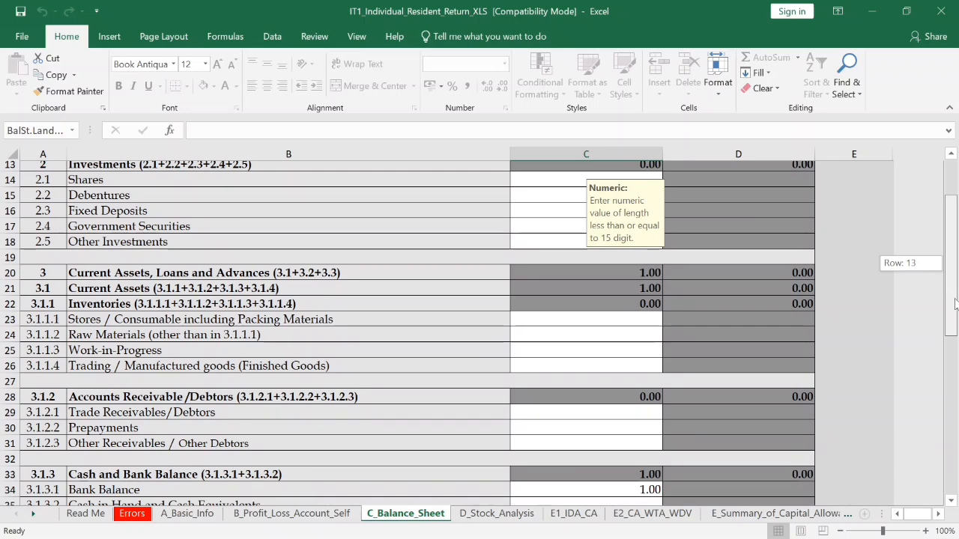
{"action": "left_click_drag", "start_coordinate": [955, 303], "coordinate": [956, 332]}
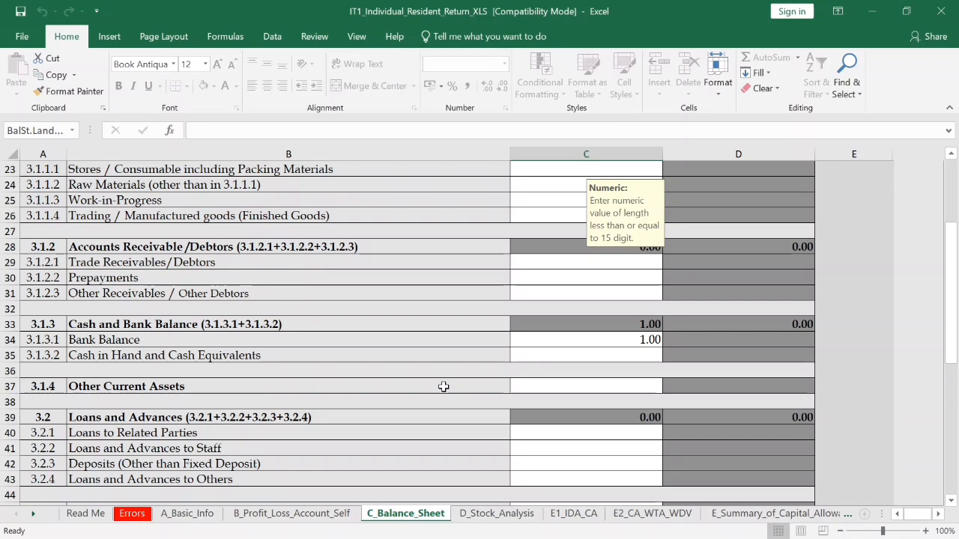
{"action": "left_click", "coordinate": [620, 339]}
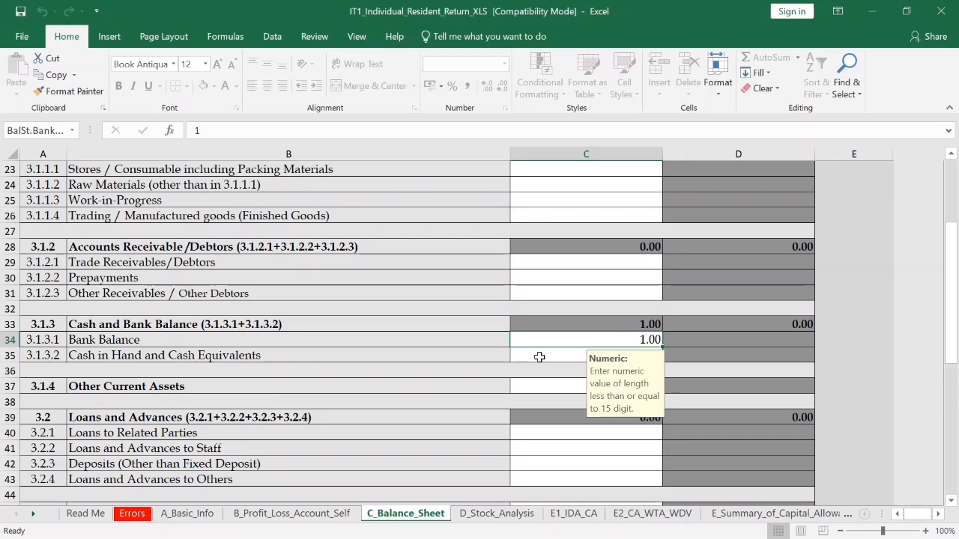
{"action": "type", "text": "1"}
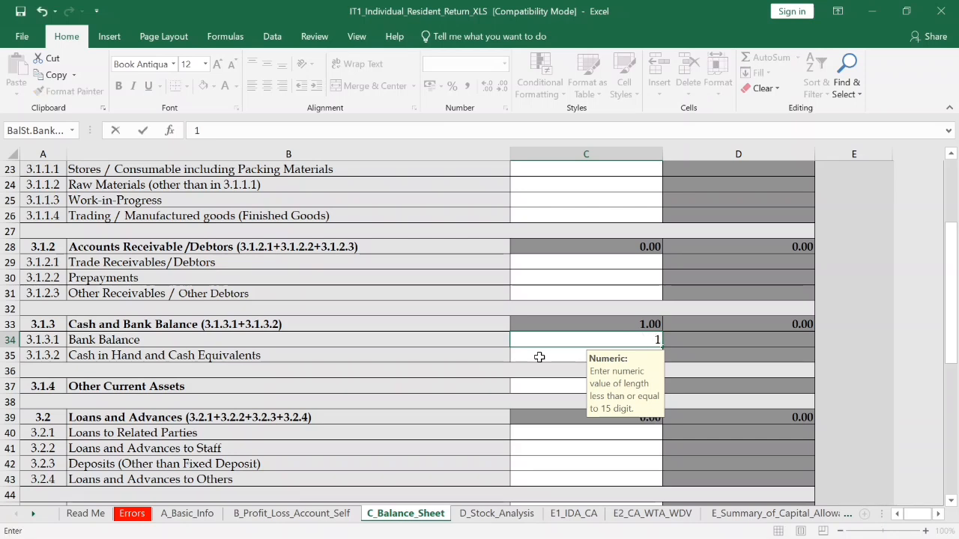
{"action": "left_click", "coordinate": [518, 352]}
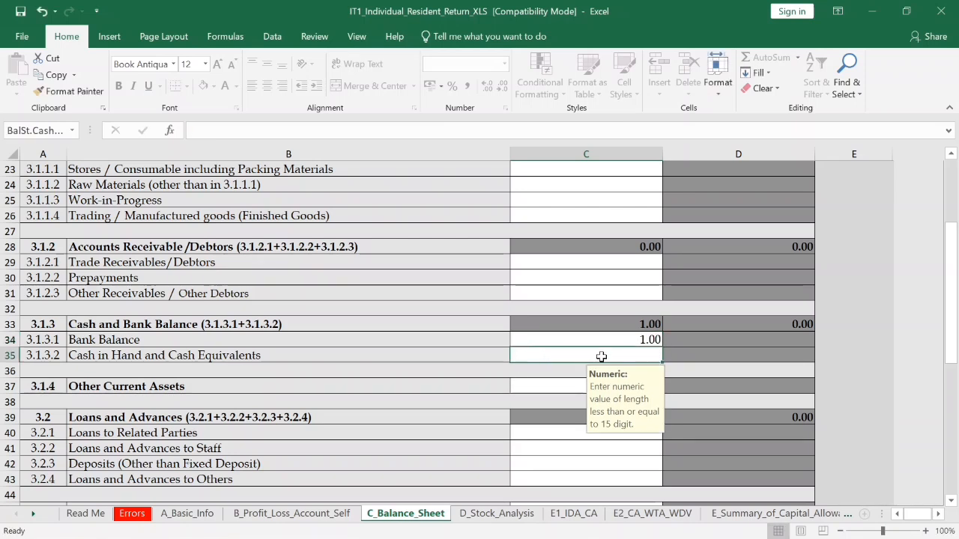
{"action": "left_click_drag", "start_coordinate": [942, 322], "coordinate": [954, 416]}
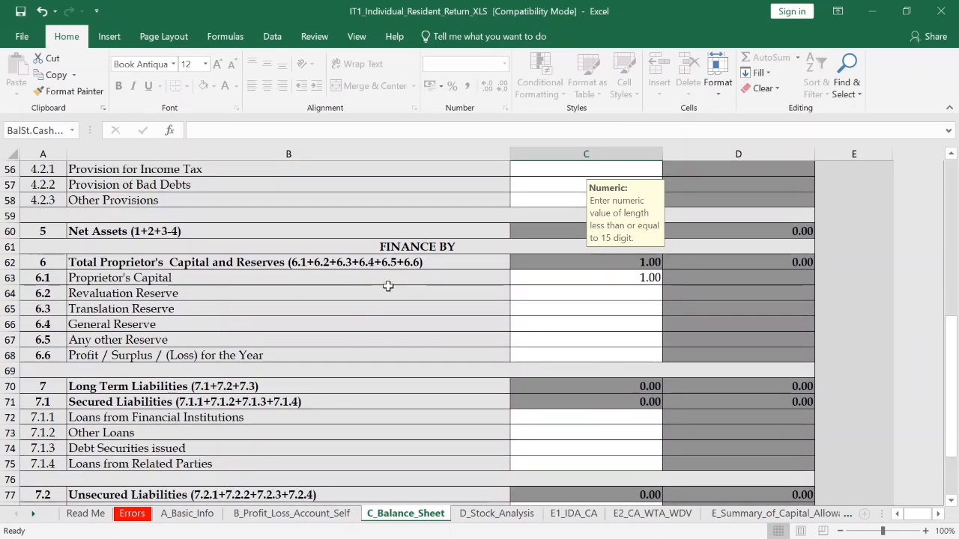
- Try an amount in Proprietor's Capital C63 and cancel the rejected entry, keeping 1.00
{"action": "left_click", "coordinate": [624, 278]}
{"action": "type", "text": "1,"}
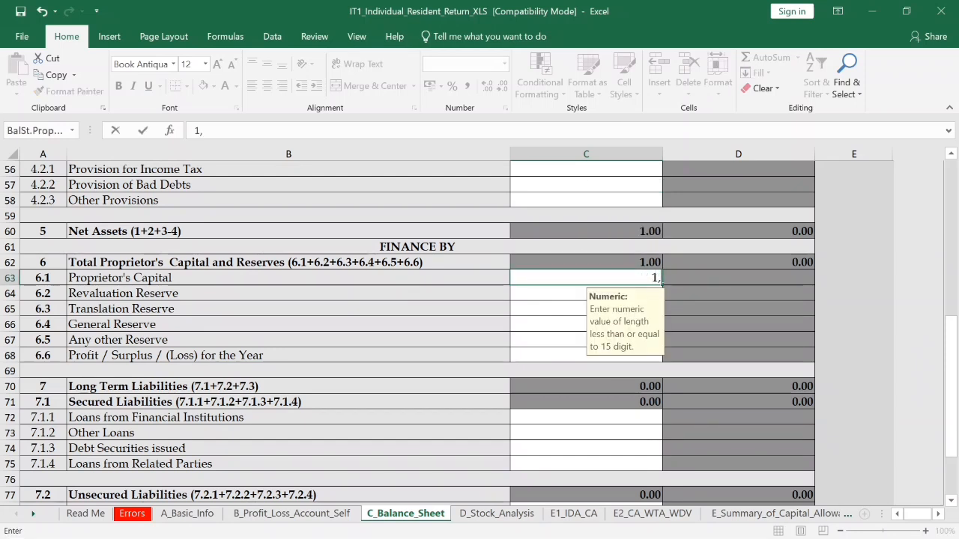
{"action": "key", "text": "BackSpace"}
{"action": "type", "text": ".O"}
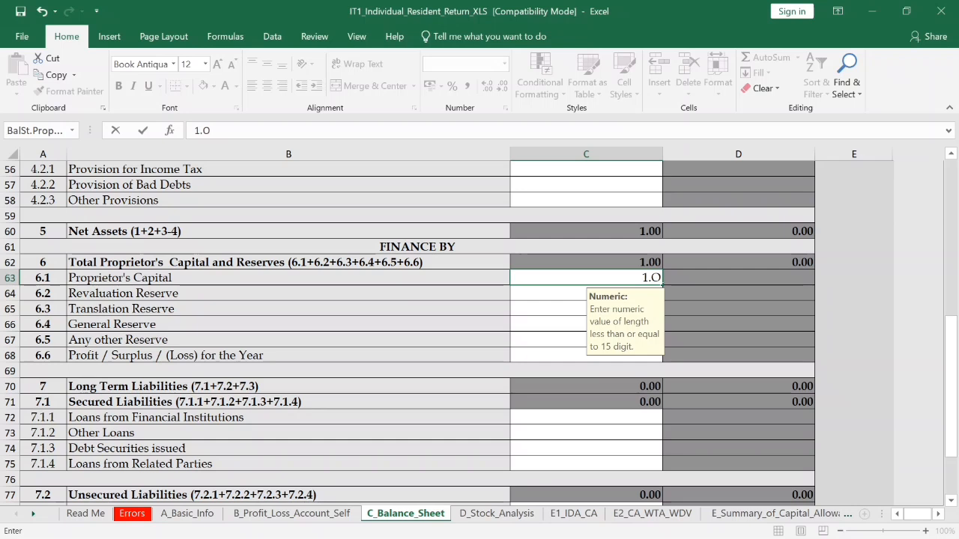
{"action": "left_click", "coordinate": [529, 328]}
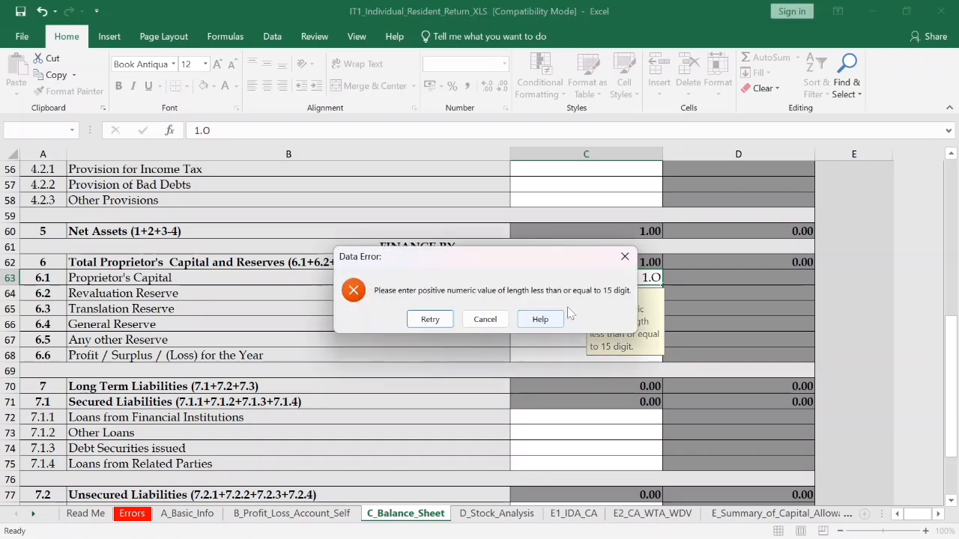
{"action": "left_click", "coordinate": [483, 327]}
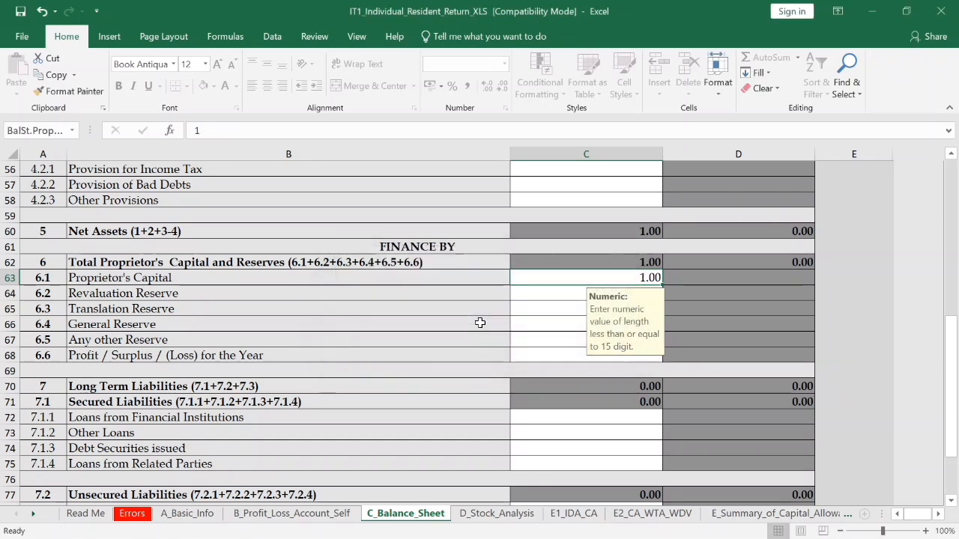
- Select General Reserve C66, then continue to the D_Stock_Analysis sheet
{"action": "left_click", "coordinate": [531, 324]}
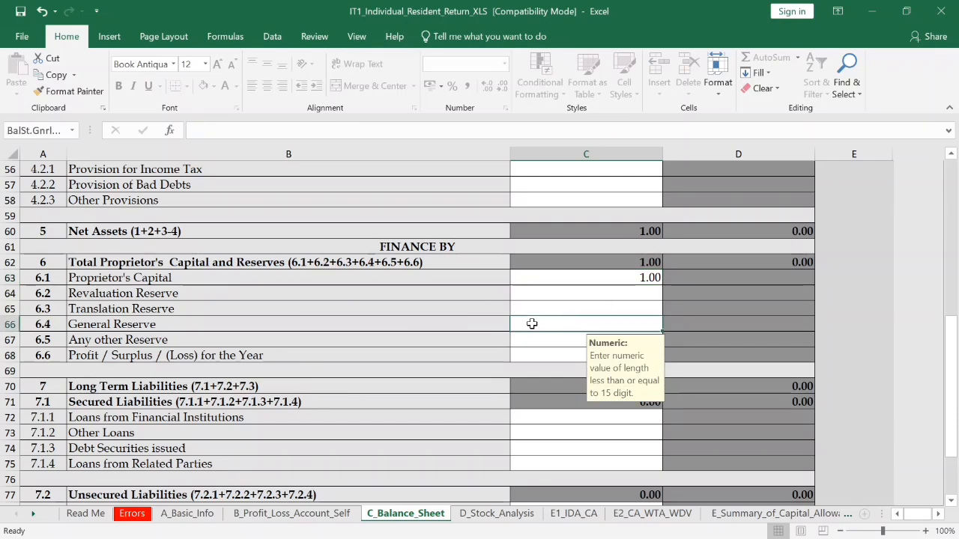
{"action": "left_click_drag", "start_coordinate": [952, 329], "coordinate": [951, 350]}
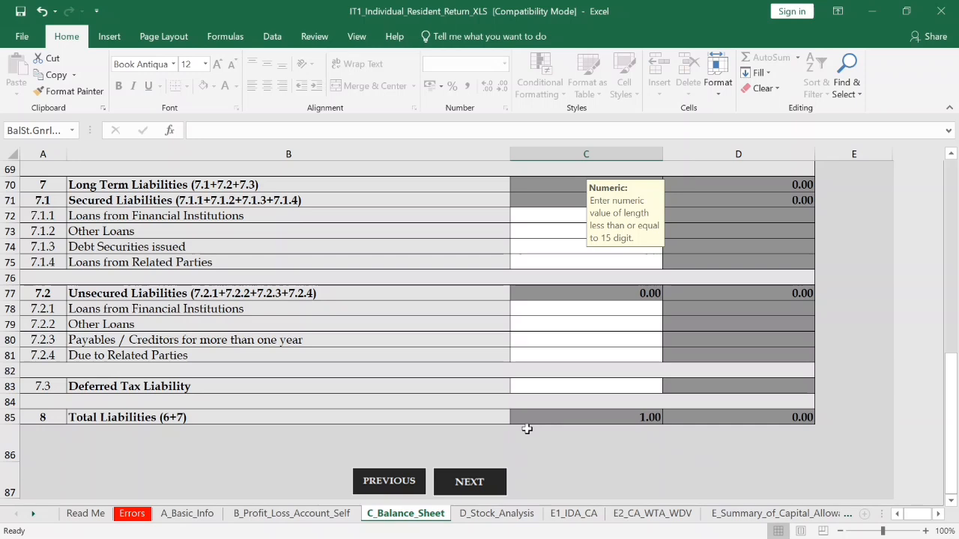
{"action": "left_click", "coordinate": [466, 487]}
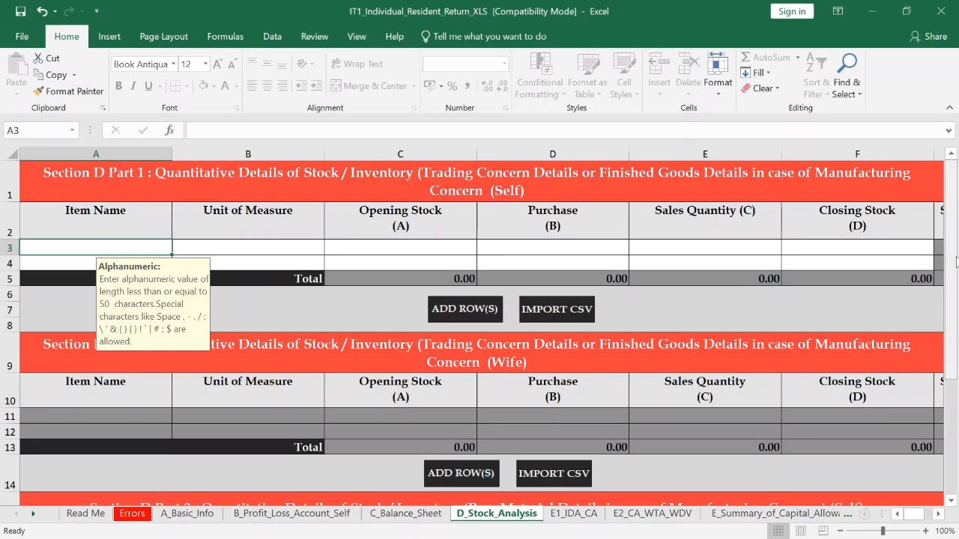
- Skip past the empty stock analysis to E_Summary_of_Capital_Allowance and review its 0.00 deductions
{"action": "left_click_drag", "start_coordinate": [956, 260], "coordinate": [956, 408]}
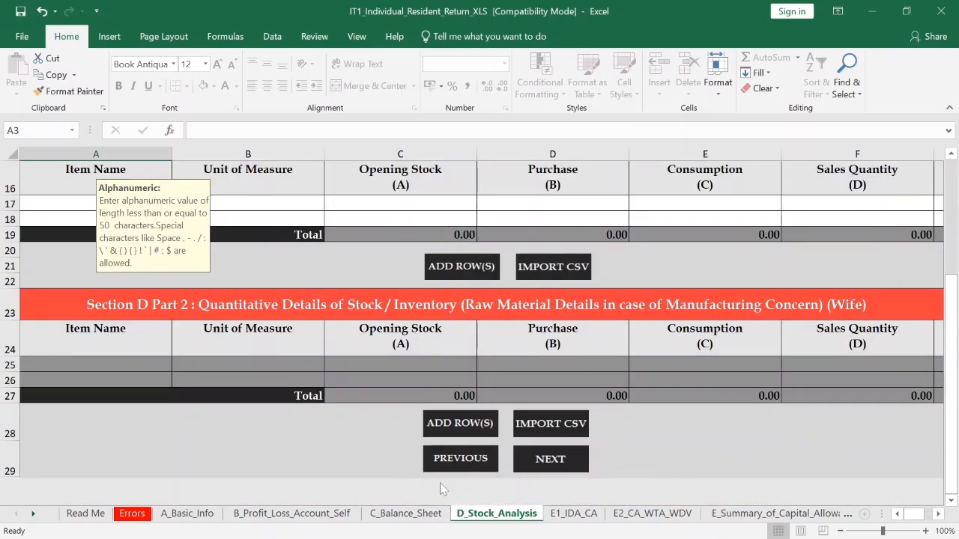
{"action": "left_click", "coordinate": [555, 466]}
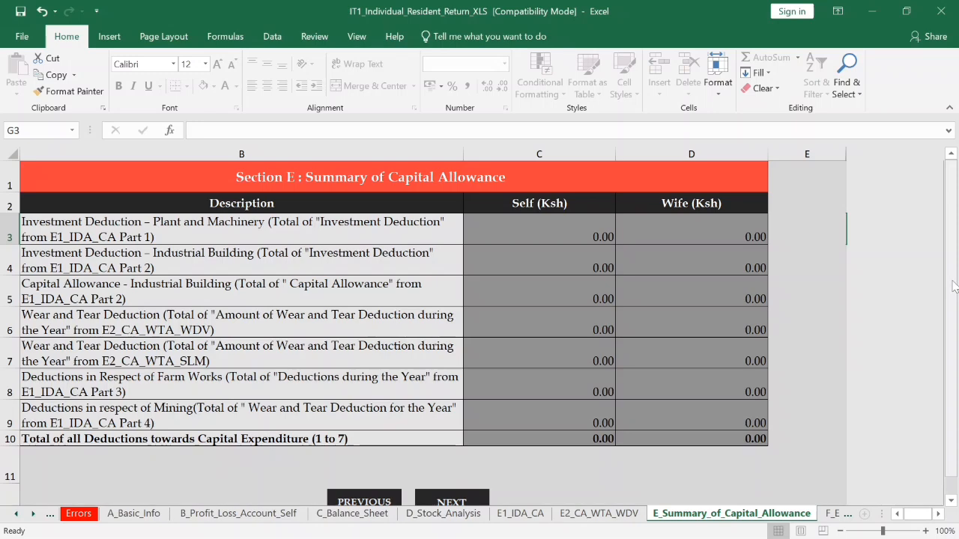
{"action": "left_click_drag", "start_coordinate": [954, 284], "coordinate": [955, 384]}
{"action": "left_click_drag", "start_coordinate": [955, 384], "coordinate": [955, 386]}
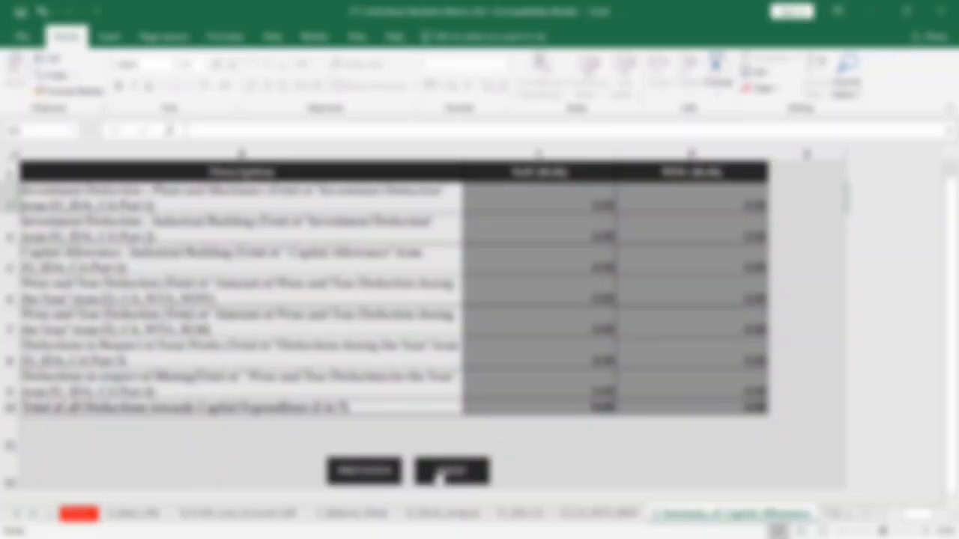
- Open Section F Employment Income and check the employer row's name, gross pay and allowances cells
{"action": "left_click", "coordinate": [442, 474]}
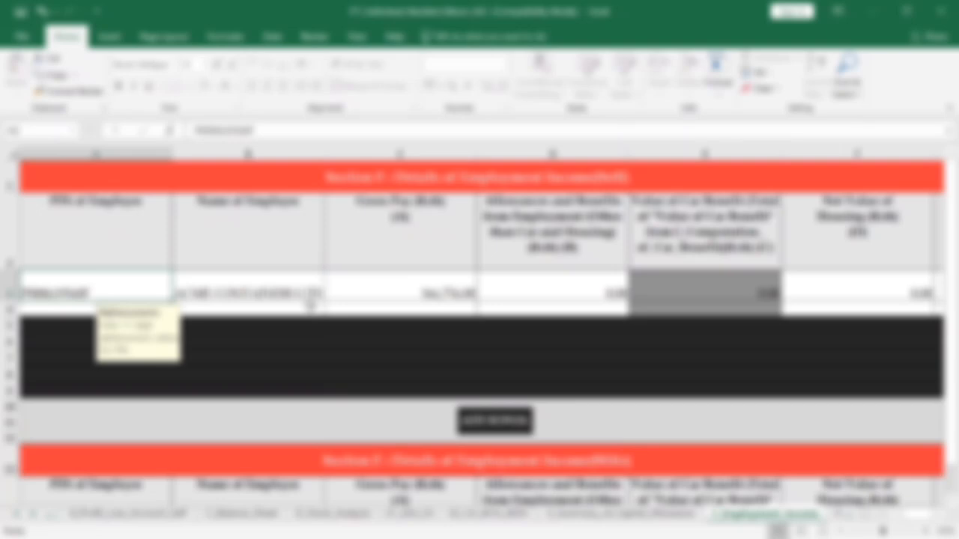
{"action": "left_click", "coordinate": [286, 297]}
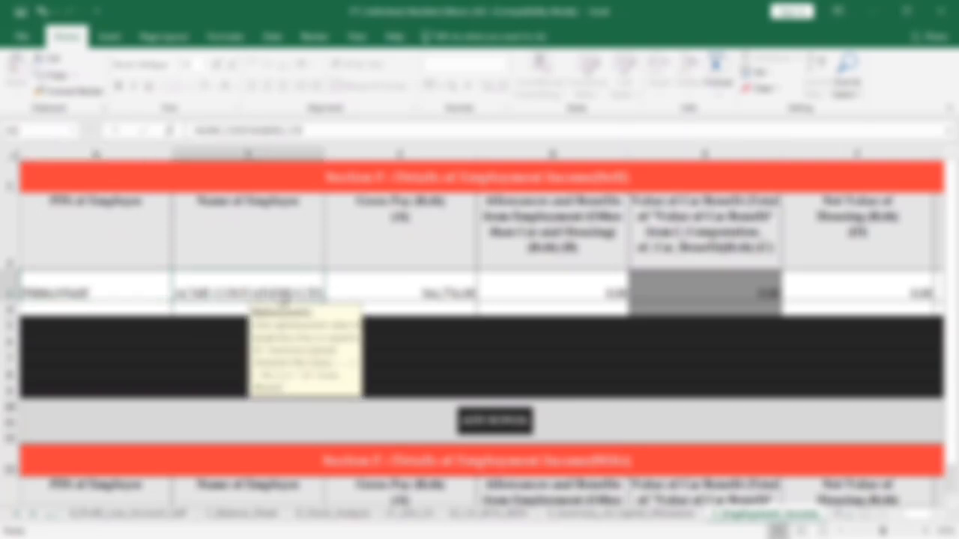
{"action": "left_click", "coordinate": [413, 287]}
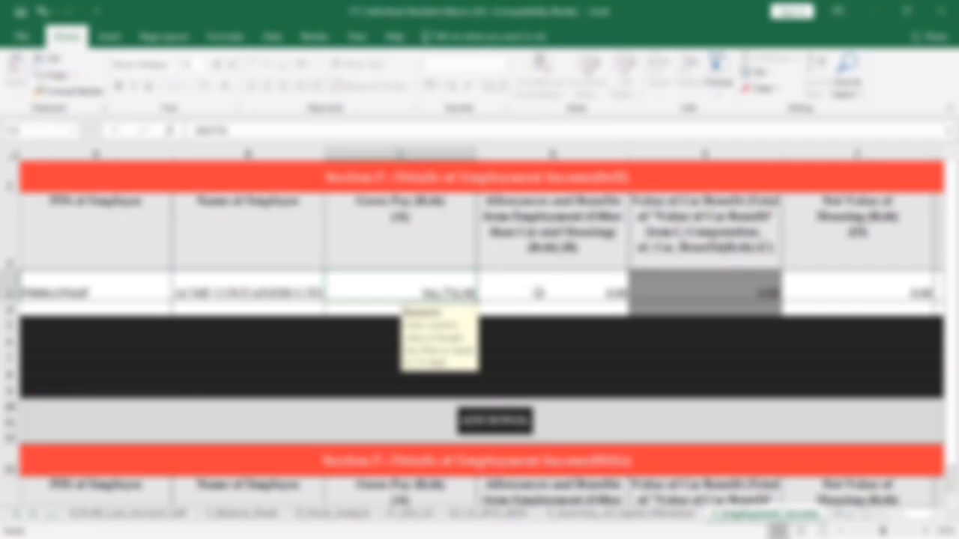
{"action": "left_click", "coordinate": [567, 290]}
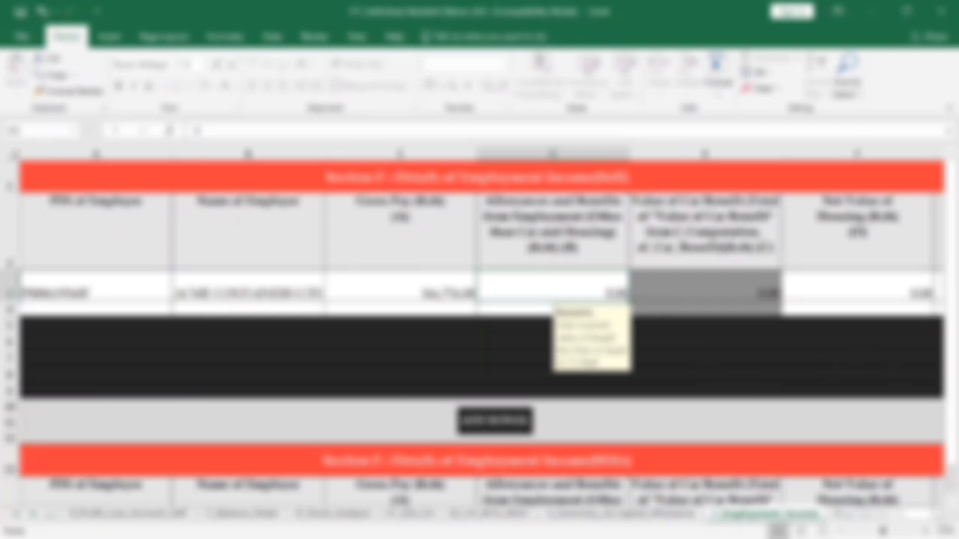
{"action": "scroll", "coordinate": [479, 330], "scroll_direction": "right", "scroll_amount": 3}
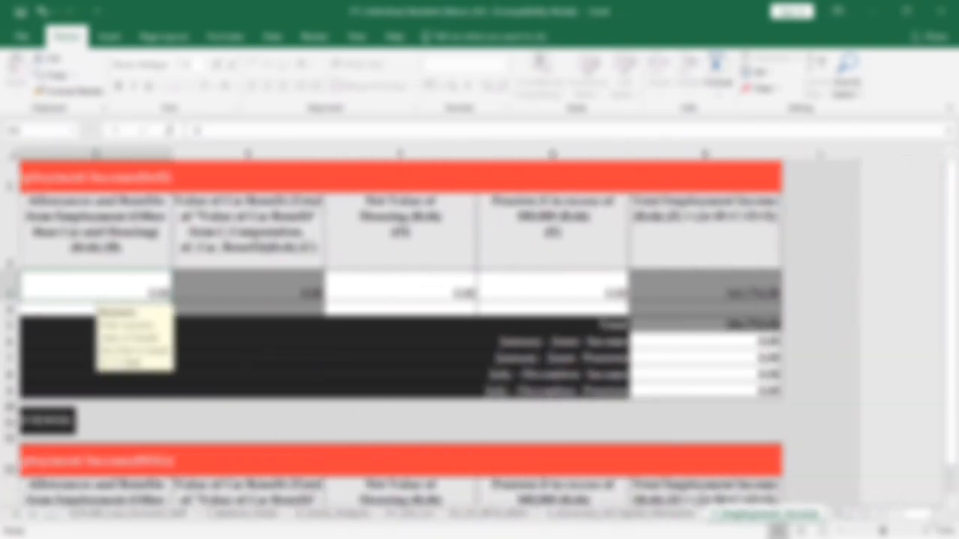
- Move to the PAYE Deducted sheet and leave A3's value unchanged
{"action": "key", "text": "ctrl+Page_Down"}
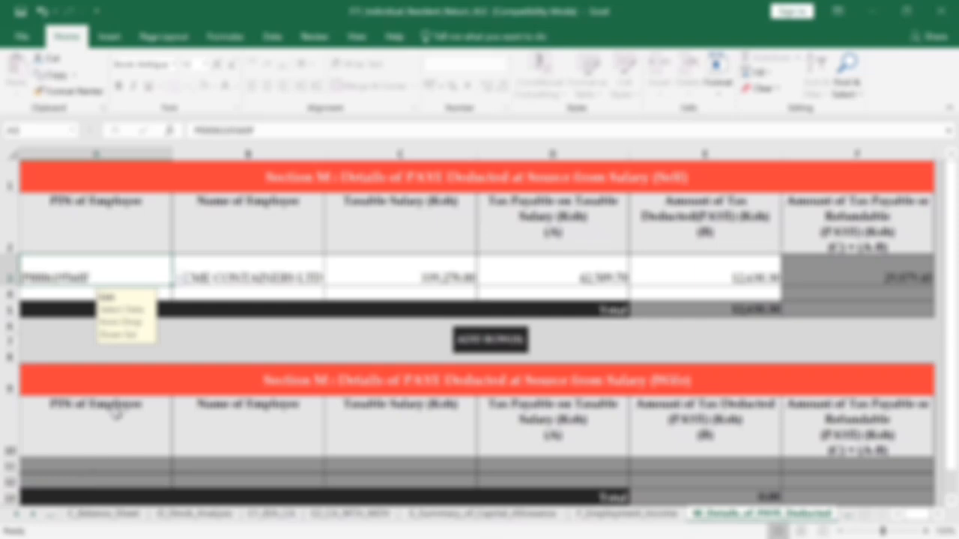
{"action": "key", "text": "alt+Down"}
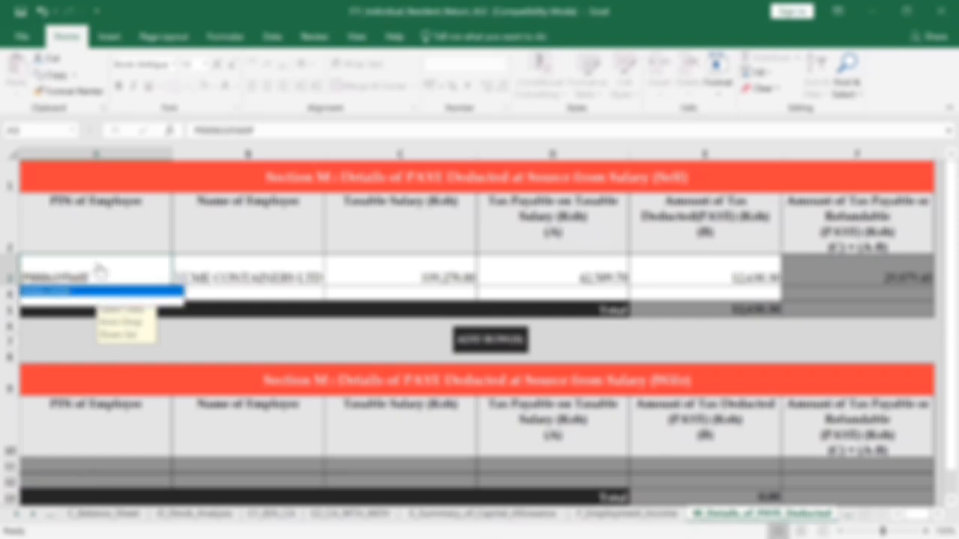
{"action": "left_click", "coordinate": [81, 334]}
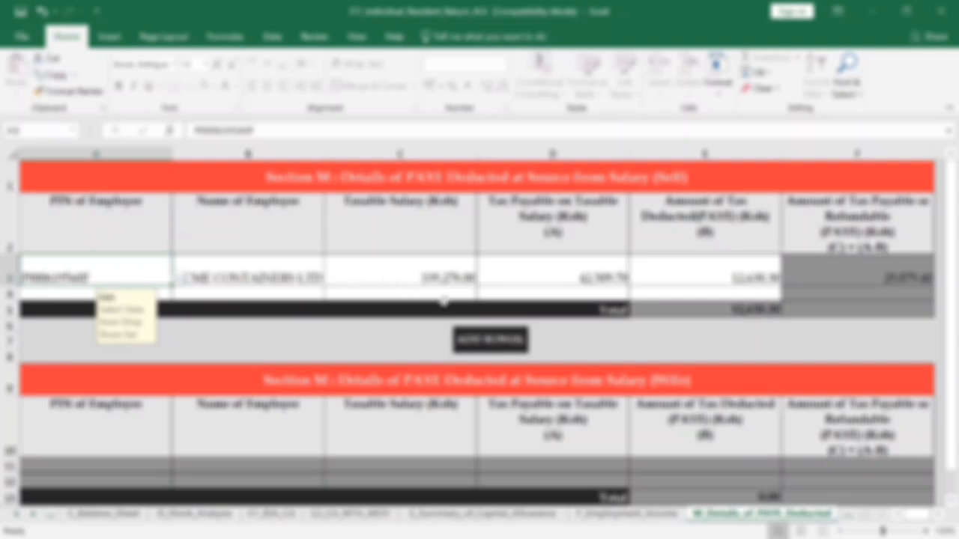
- Check the employee's taxable salary in C3, then continue to the Installment Tax Credits sheet
{"action": "left_click", "coordinate": [405, 269]}
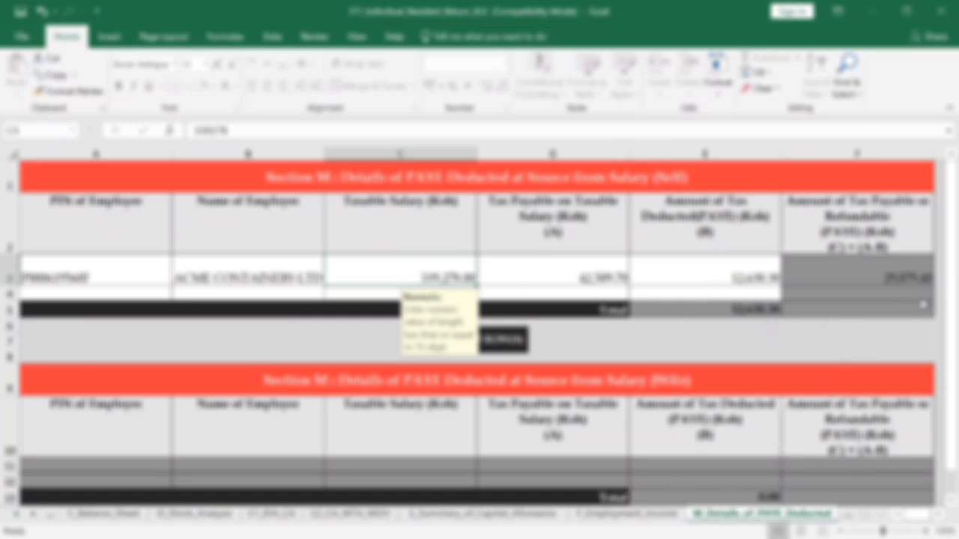
{"action": "left_click_drag", "start_coordinate": [954, 301], "coordinate": [955, 389]}
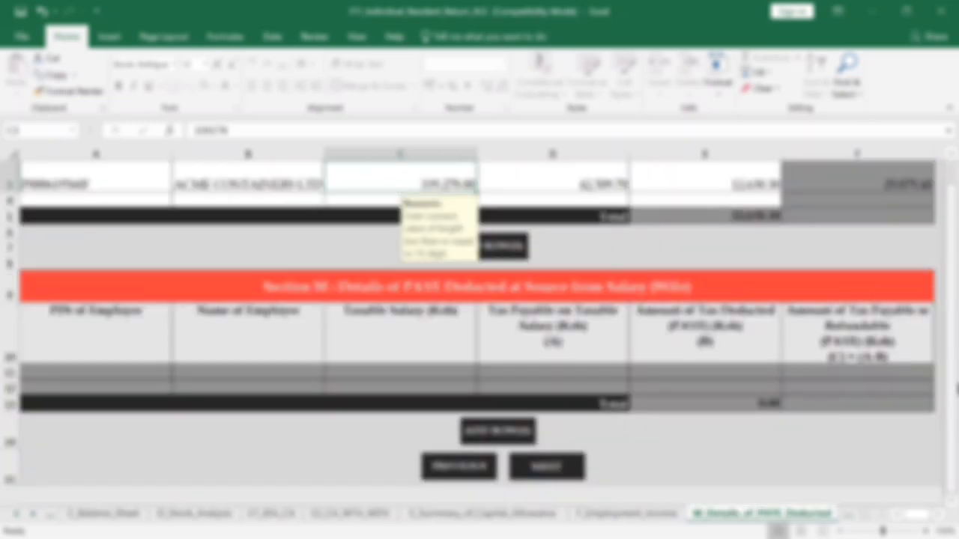
{"action": "left_click", "coordinate": [547, 466]}
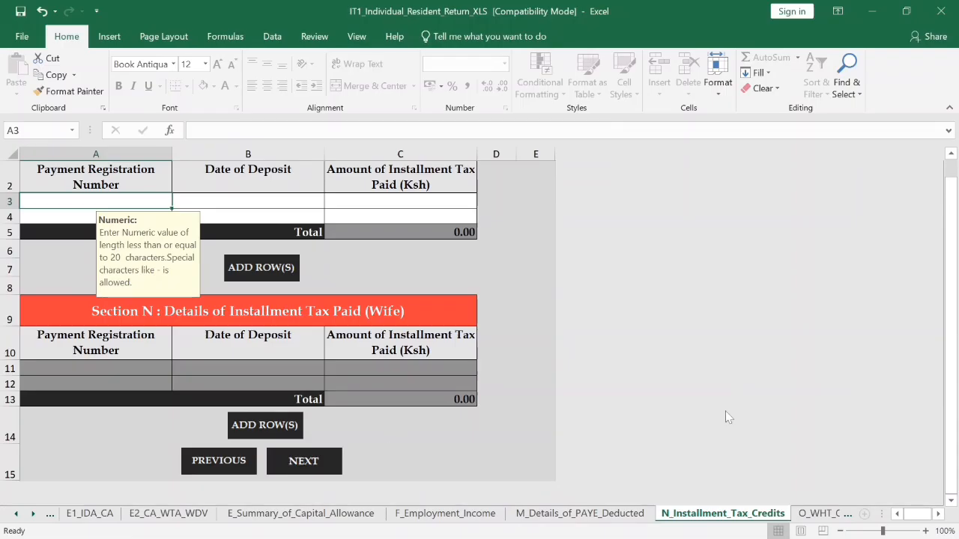
- Skip the empty Installment, Withholding Tax and Advance Tax Payment credit sheets to reach Previous Years Losses
{"action": "left_click_drag", "start_coordinate": [950, 360], "coordinate": [950, 343]}
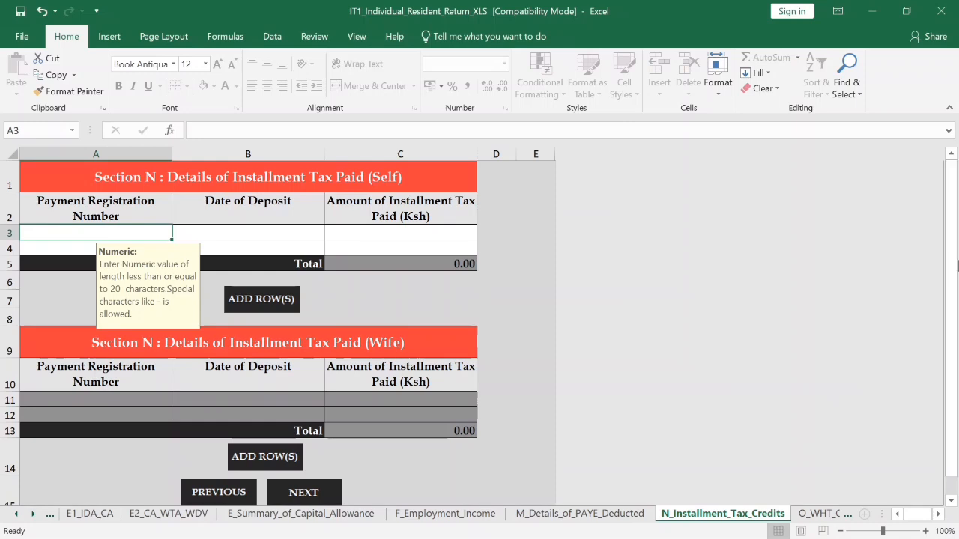
{"action": "left_click", "coordinate": [315, 493]}
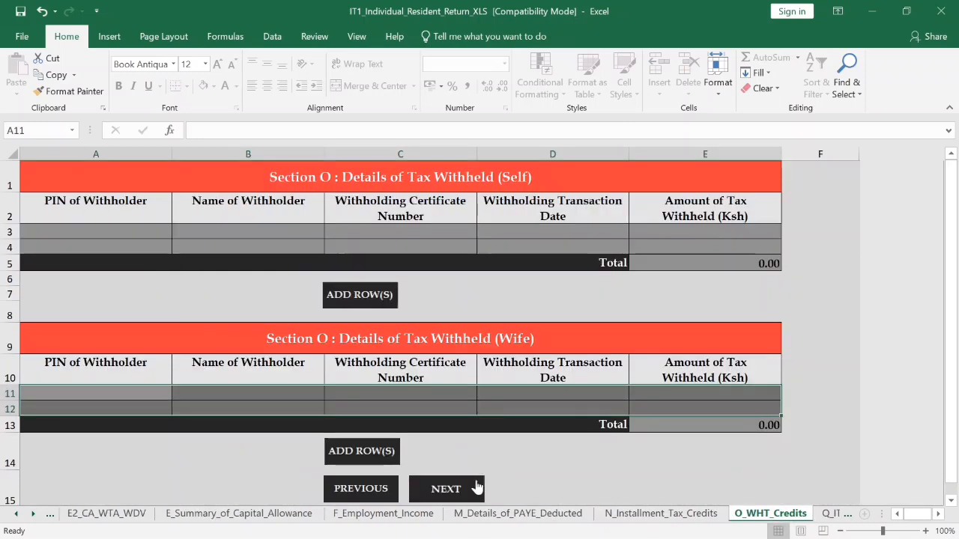
{"action": "left_click", "coordinate": [453, 494]}
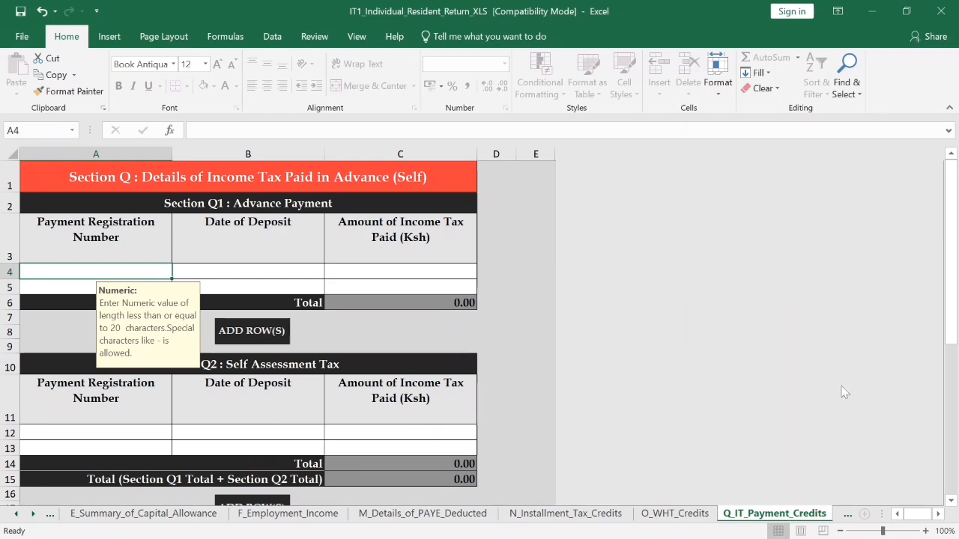
{"action": "left_click_drag", "start_coordinate": [956, 243], "coordinate": [954, 470]}
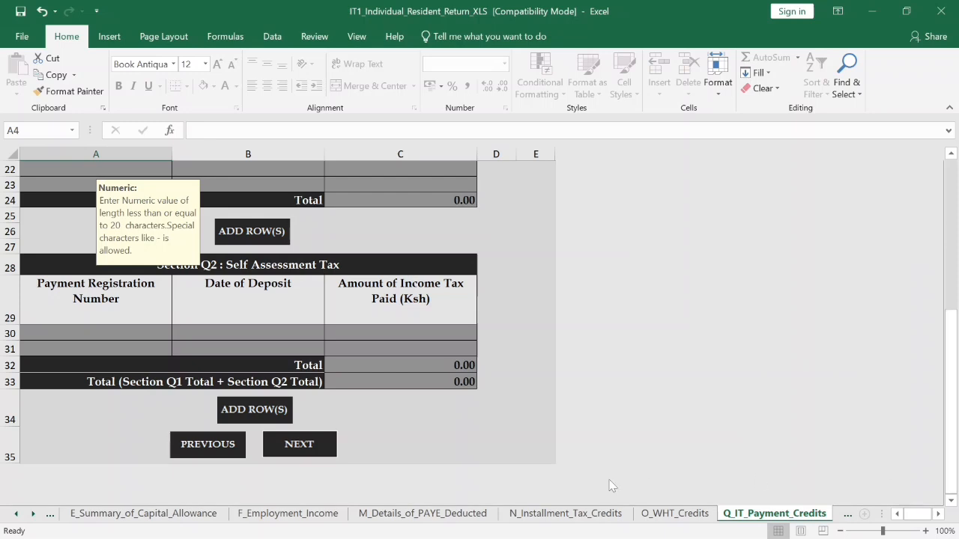
{"action": "left_click", "coordinate": [298, 449]}
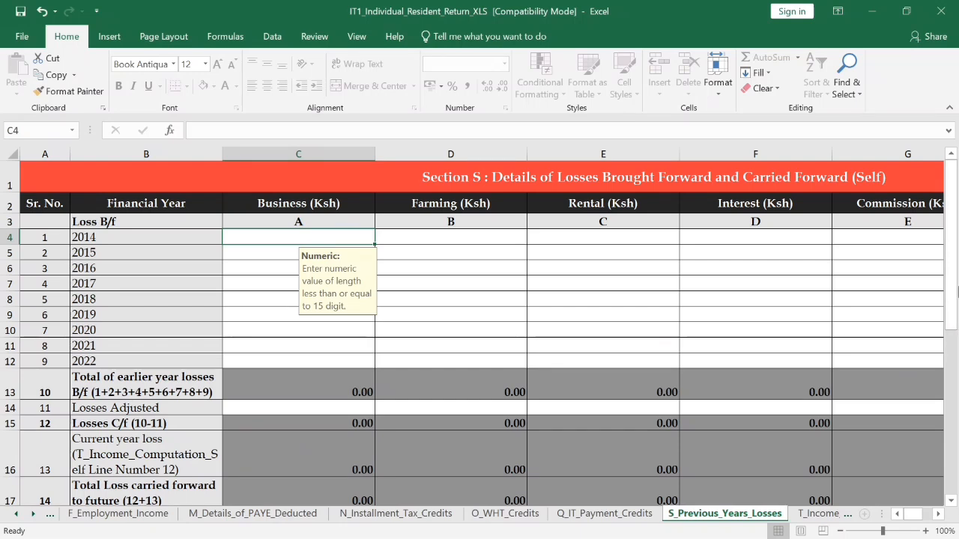
- Pass Previous Years Losses and Income Computation to reach Tax Computation showing 13,190.00 tax payable
{"action": "left_click_drag", "start_coordinate": [952, 292], "coordinate": [955, 459]}
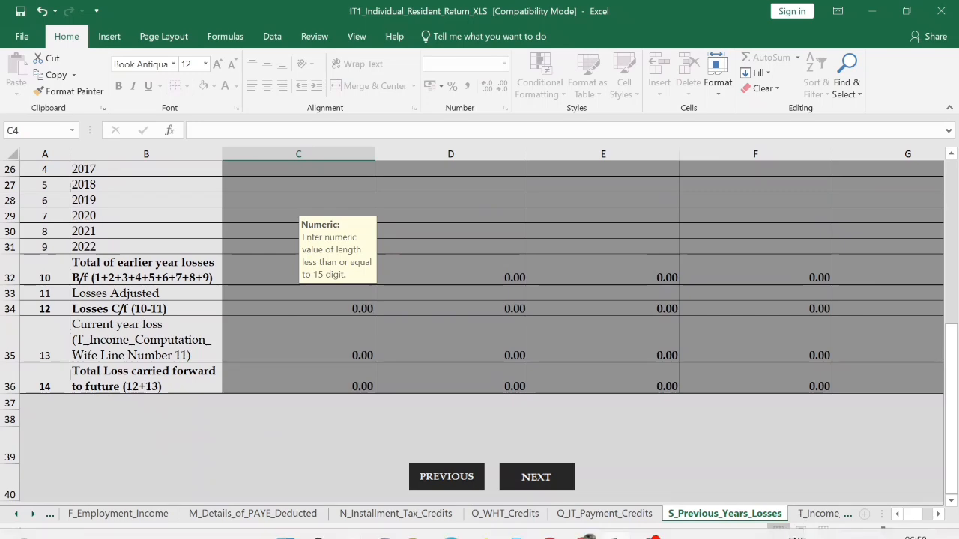
{"action": "left_click", "coordinate": [526, 478]}
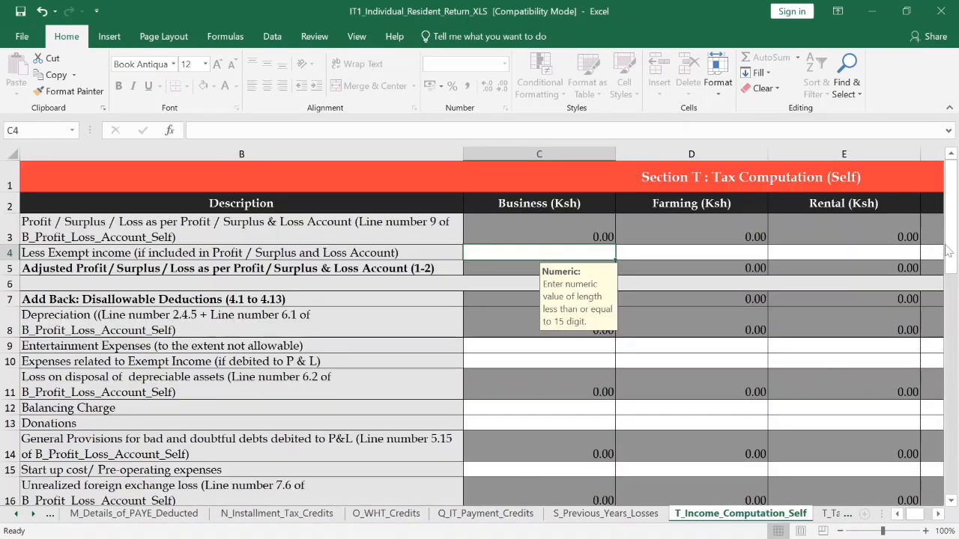
{"action": "left_click_drag", "start_coordinate": [948, 251], "coordinate": [955, 453]}
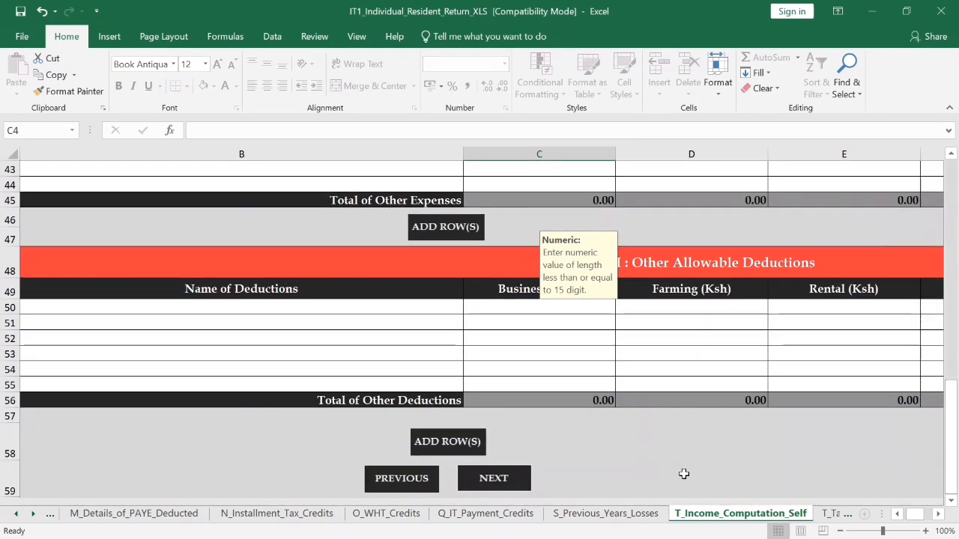
{"action": "left_click", "coordinate": [494, 478]}
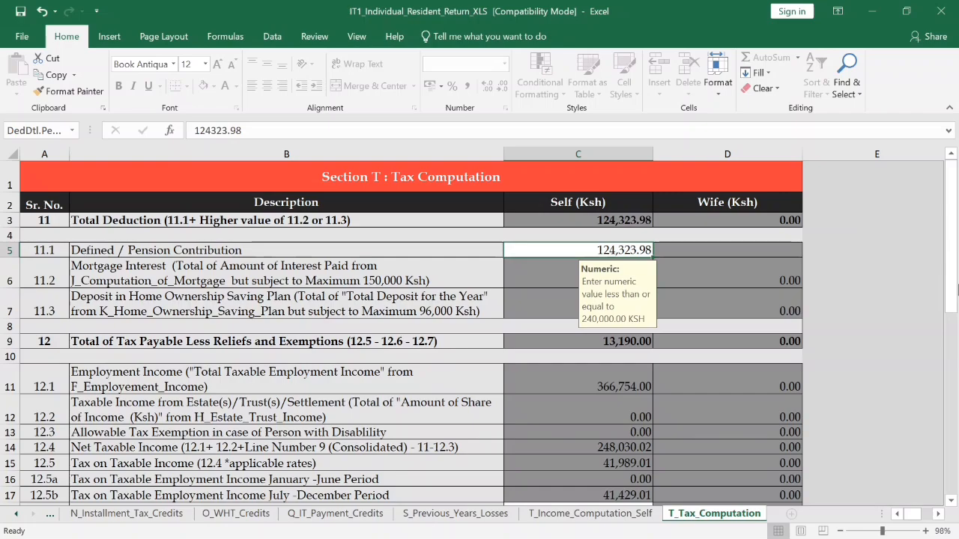
{"action": "mouse_move", "coordinate": [955, 292]}
{"action": "left_mouse_down"}
{"action": "mouse_move", "coordinate": [953, 313]}
{"action": "mouse_move", "coordinate": [950, 287]}
{"action": "left_mouse_up"}
{"action": "left_click_drag", "start_coordinate": [956, 281], "coordinate": [953, 346]}
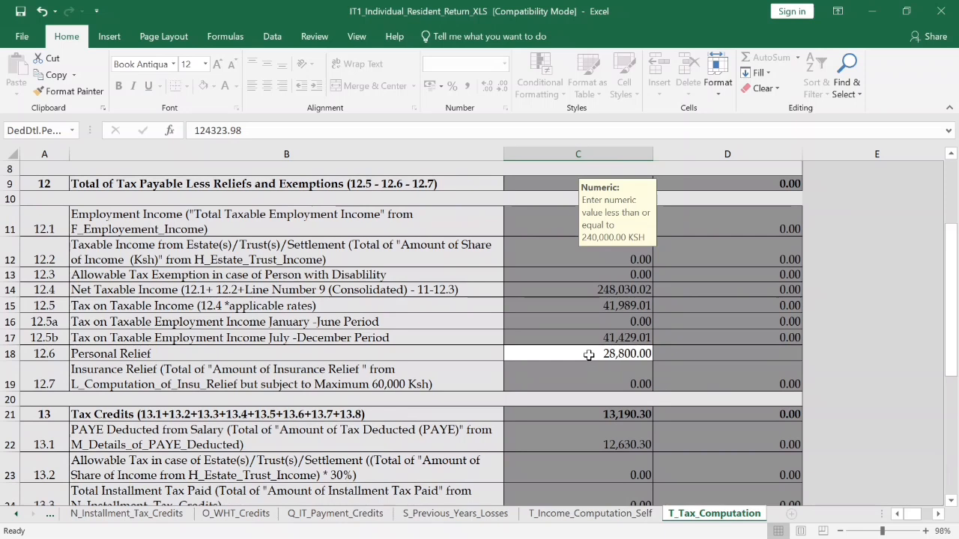
{"action": "left_click", "coordinate": [610, 355]}
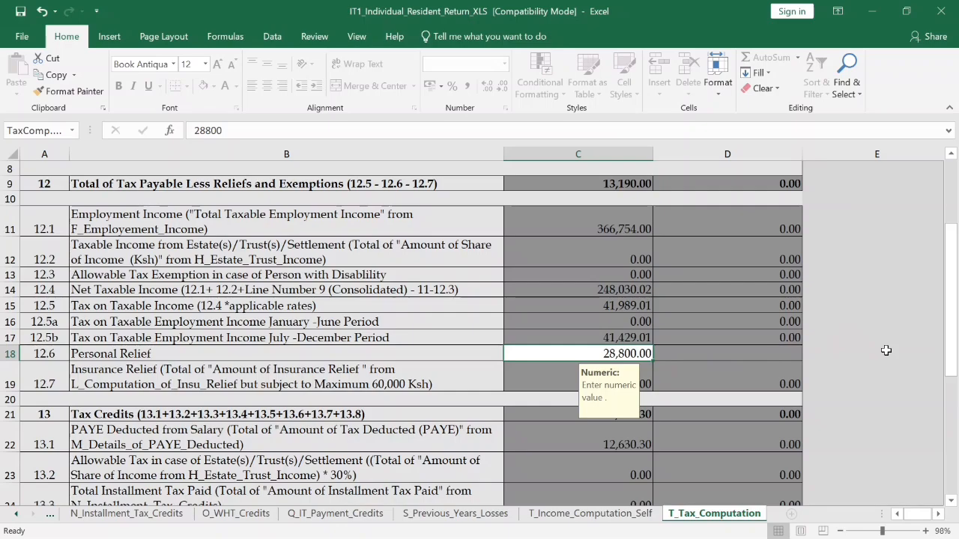
{"action": "left_click_drag", "start_coordinate": [957, 344], "coordinate": [956, 429]}
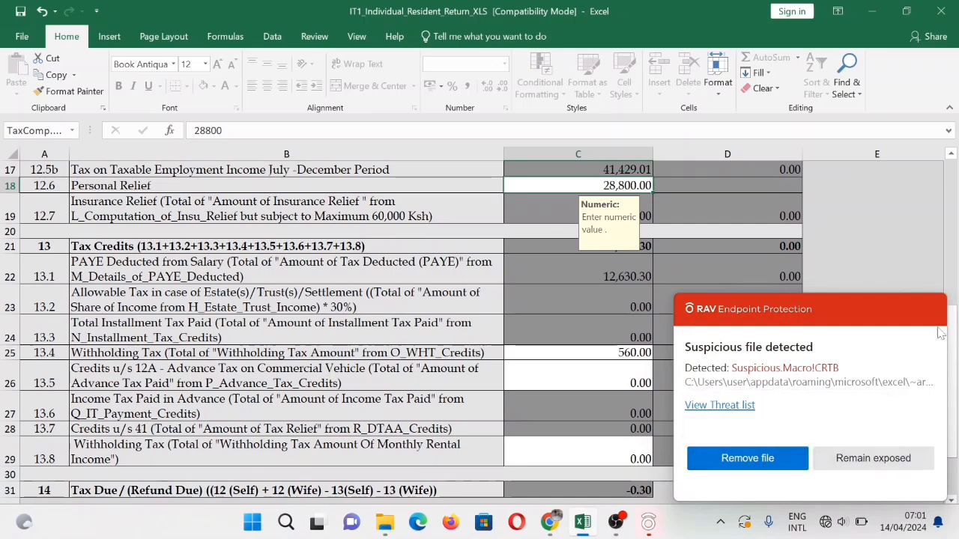
- Keep the flagged workbook, confirm the 560 withholding tax credit, and close the antivirus notice
{"action": "left_click", "coordinate": [847, 465]}
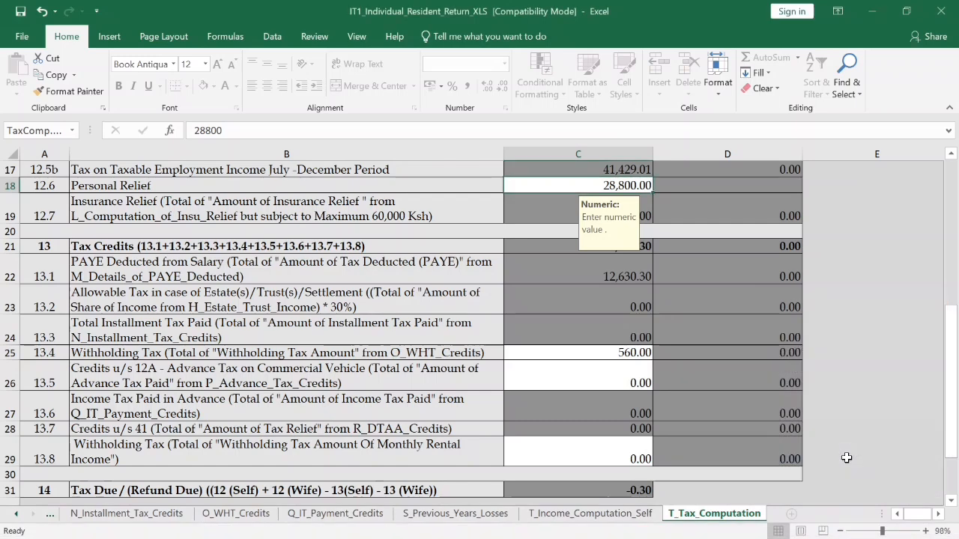
{"action": "left_click", "coordinate": [534, 355]}
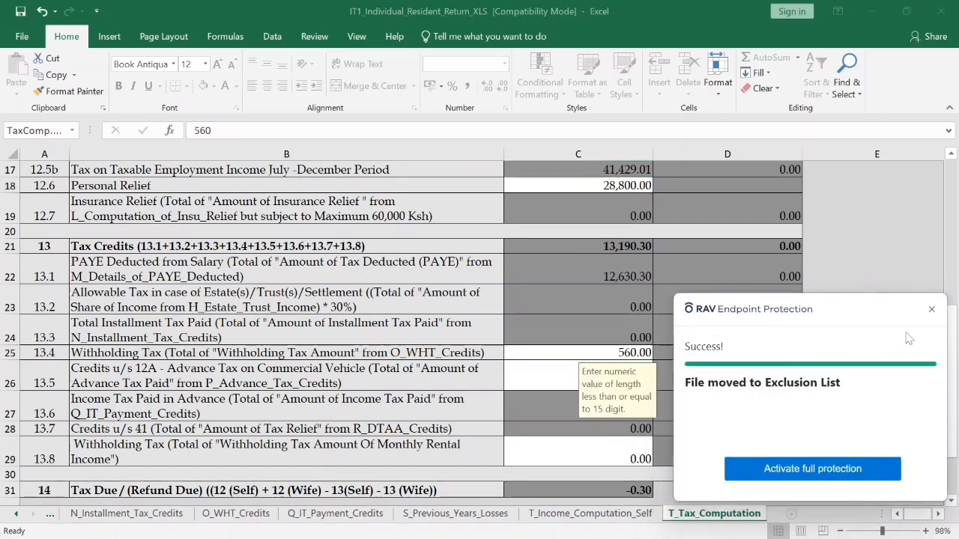
{"action": "left_click", "coordinate": [931, 311]}
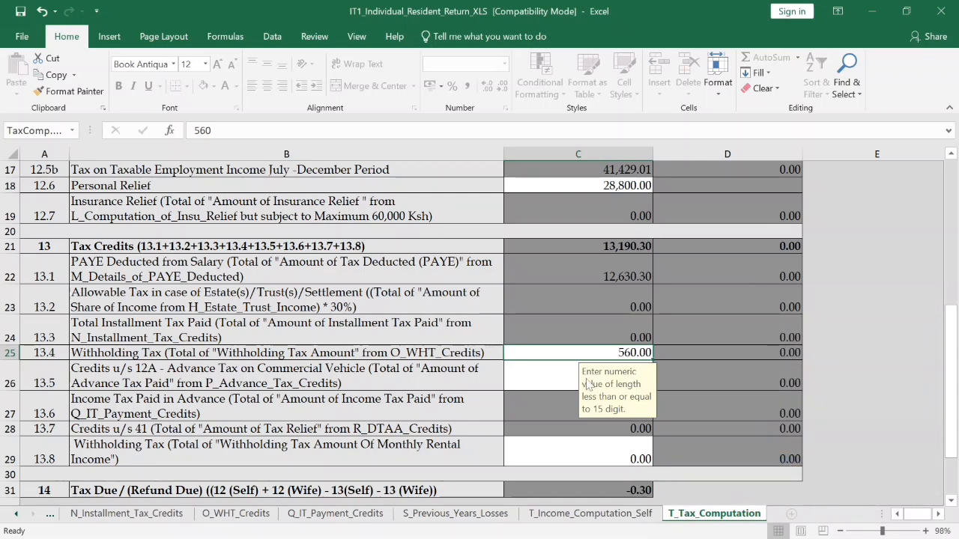
- Review the commercial vehicle, 560 withholding and rental income tax credits, then validate the return
{"action": "left_click_drag", "start_coordinate": [952, 415], "coordinate": [952, 457]}
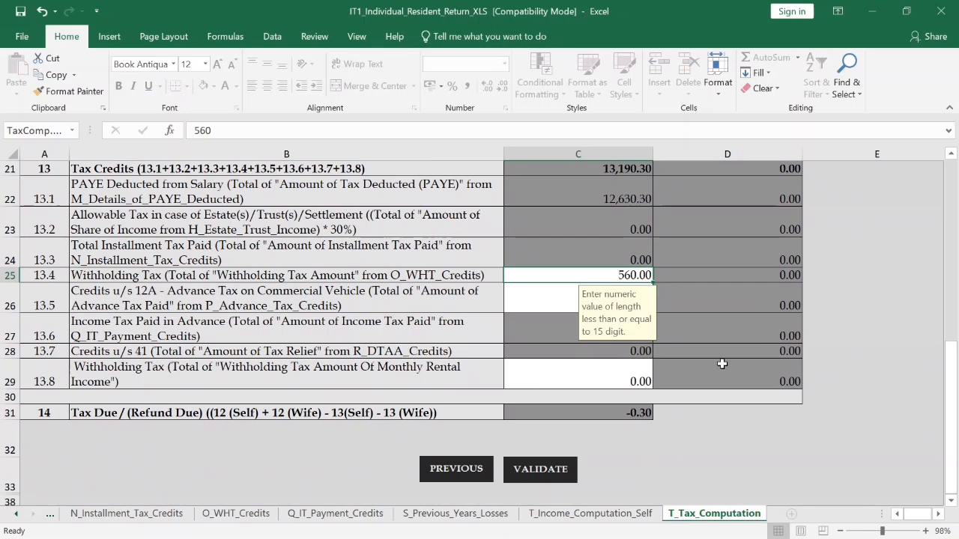
{"action": "left_click", "coordinate": [557, 298]}
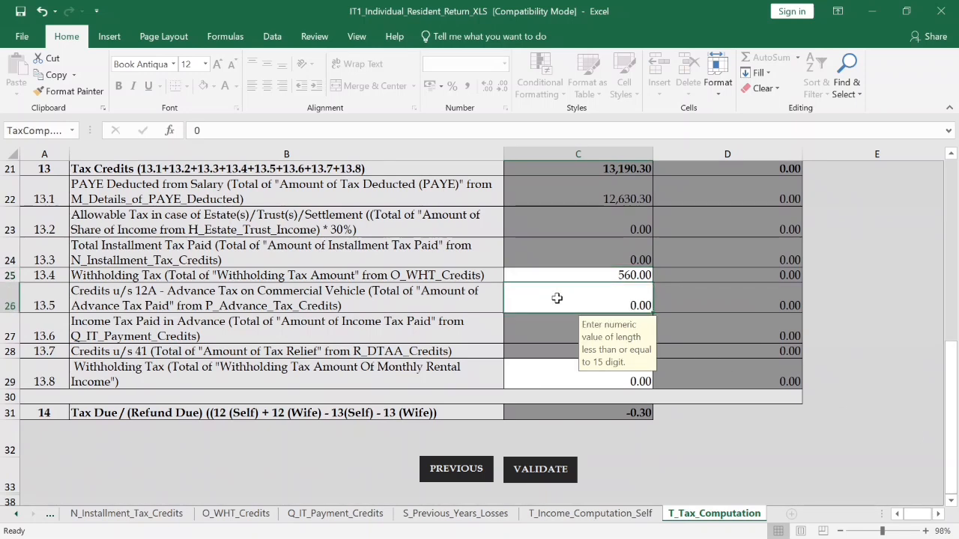
{"action": "left_click", "coordinate": [603, 275]}
{"action": "left_click", "coordinate": [567, 370]}
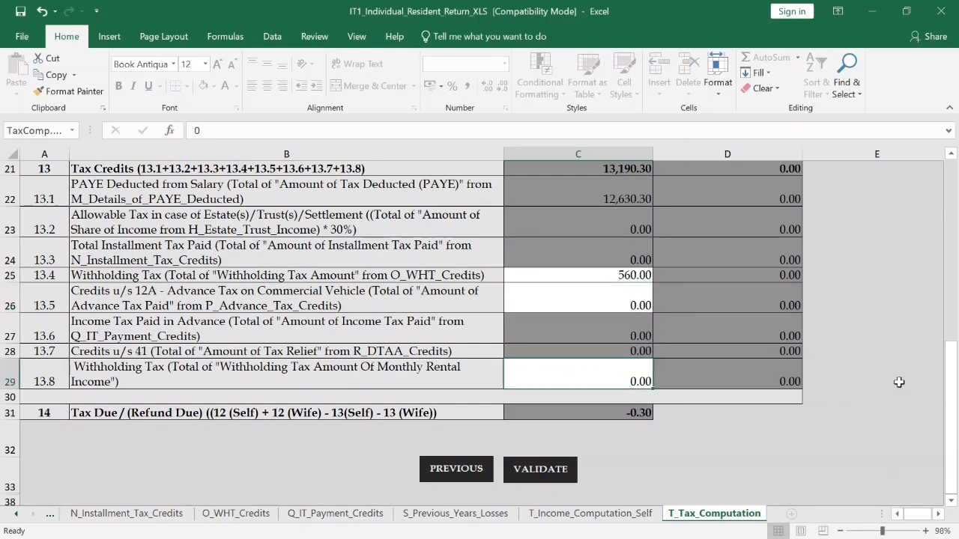
{"action": "left_click_drag", "start_coordinate": [953, 394], "coordinate": [955, 417]}
{"action": "left_click", "coordinate": [529, 470]}
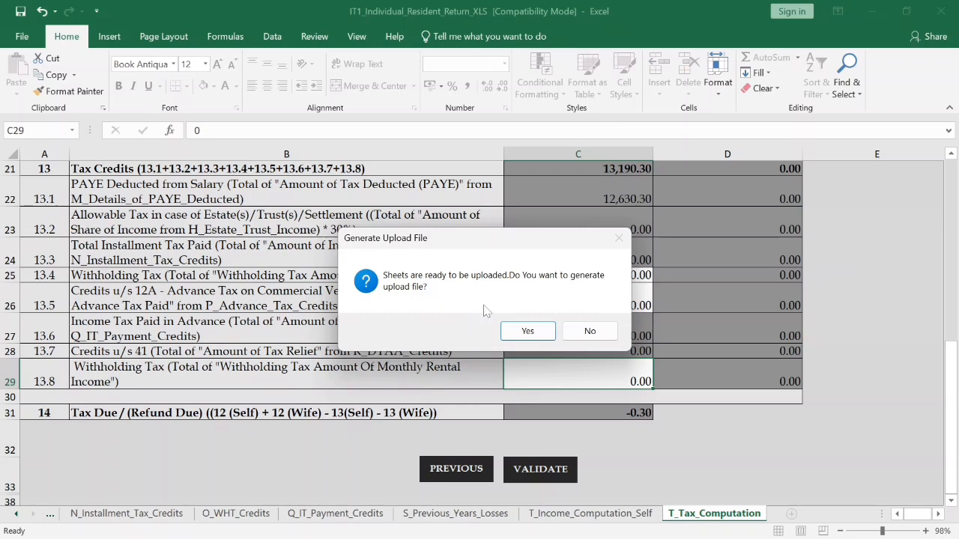
- Generate the ITR upload zip file and dismiss the message giving its Documents folder path
{"action": "left_click", "coordinate": [522, 333]}
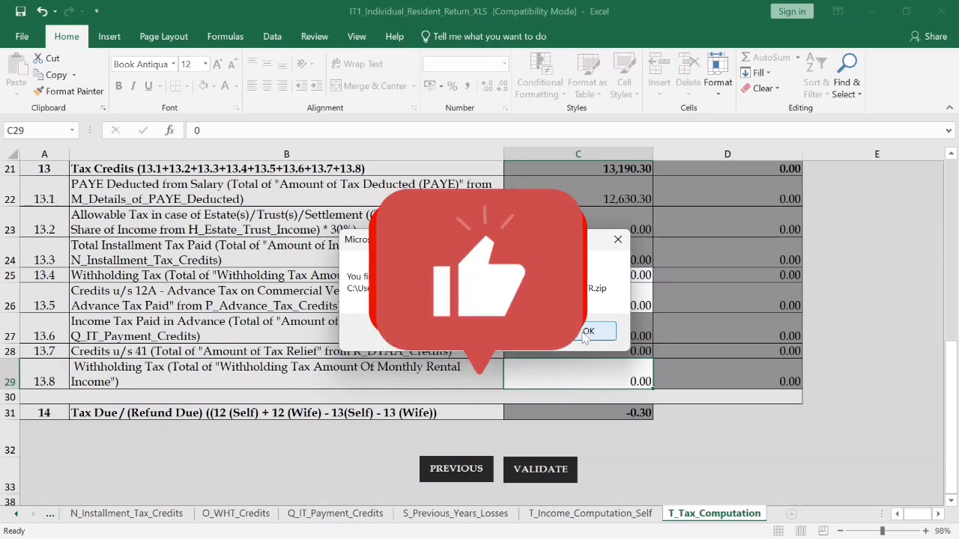
{"action": "left_click", "coordinate": [587, 332]}
{"action": "mouse_move", "coordinate": [644, 527]}
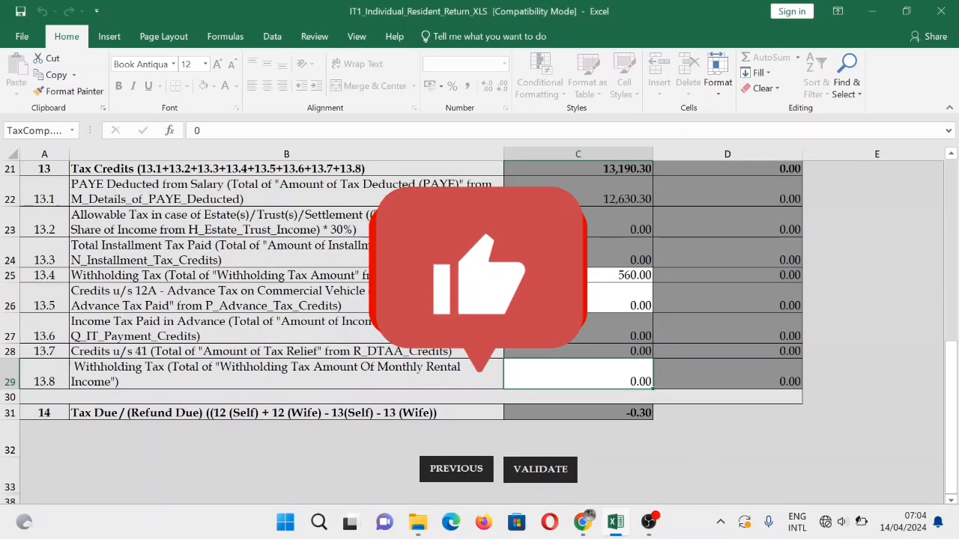